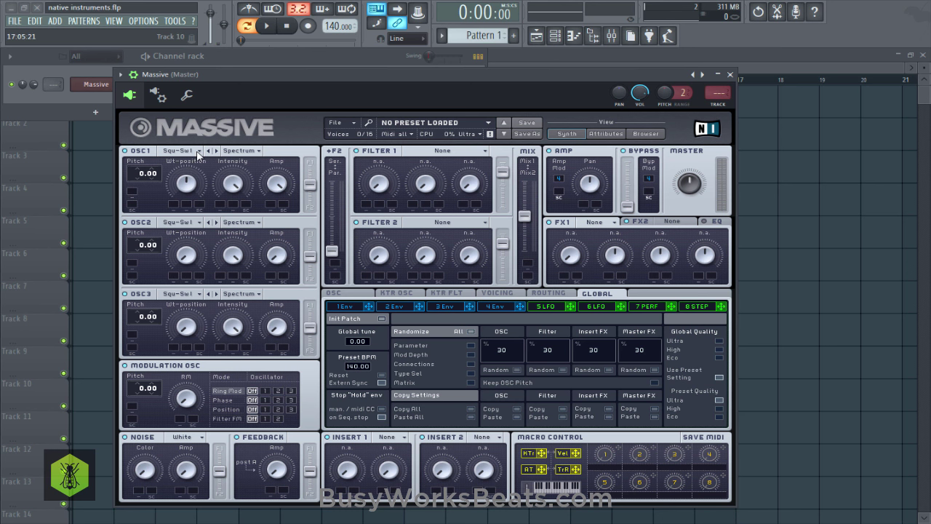
Step: Check oscillator 1's wavetable position while auditioning the patch with test notes
left_click(183, 191)
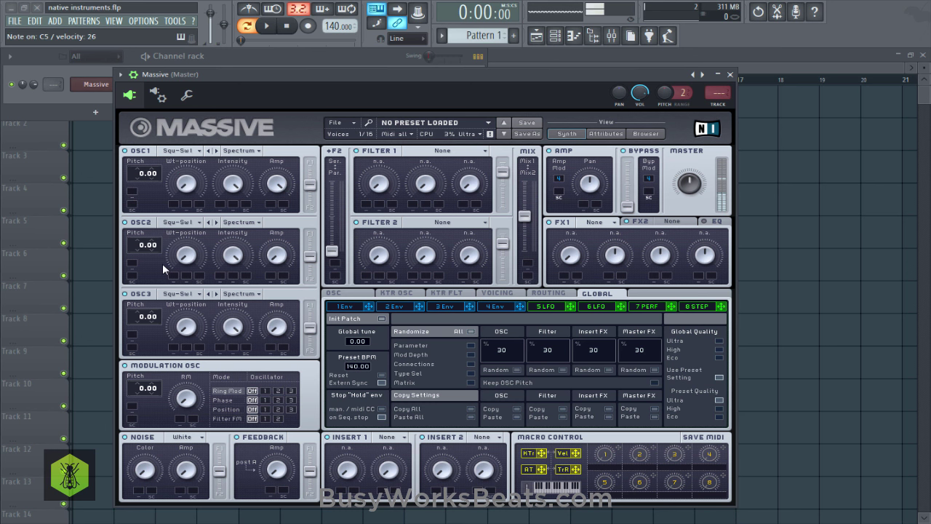
left_click(185, 187)
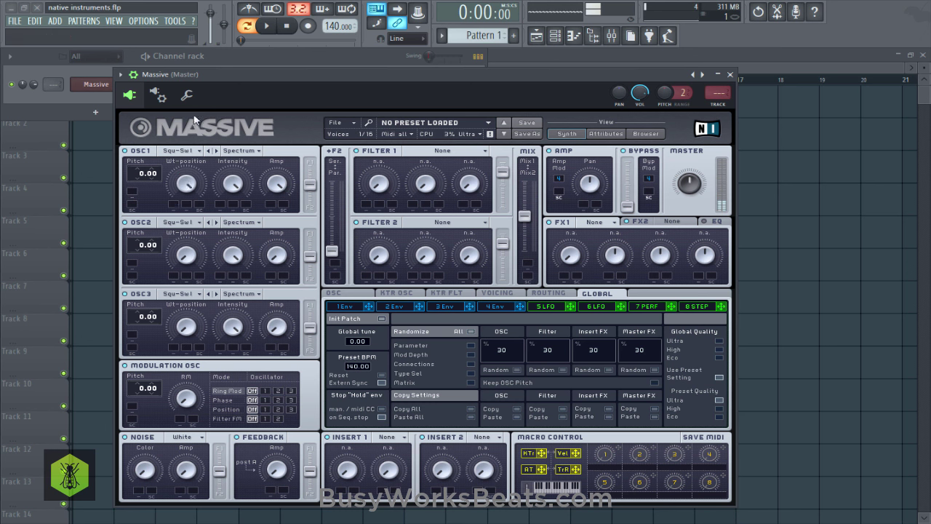
left_click(186, 184)
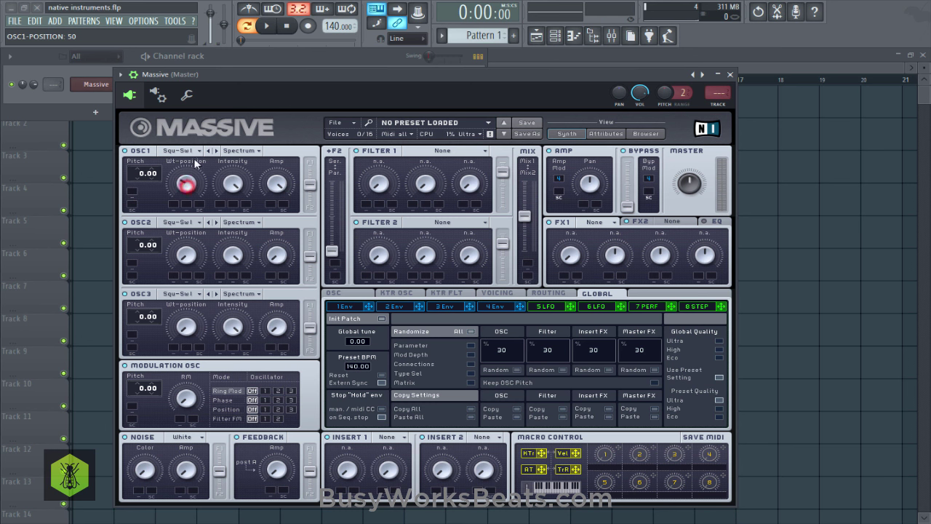
left_click(188, 186)
key("z")
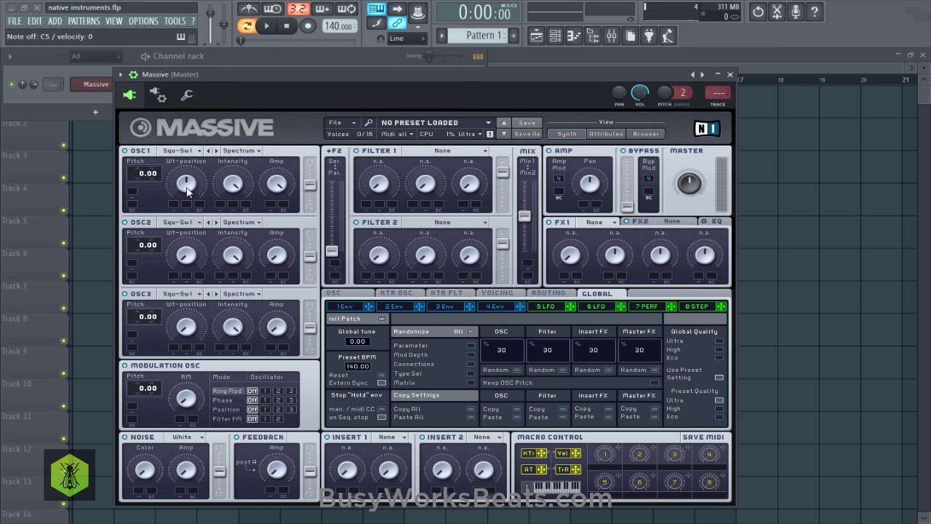
left_click(186, 191)
left_click(183, 190)
key("z")
key("z")
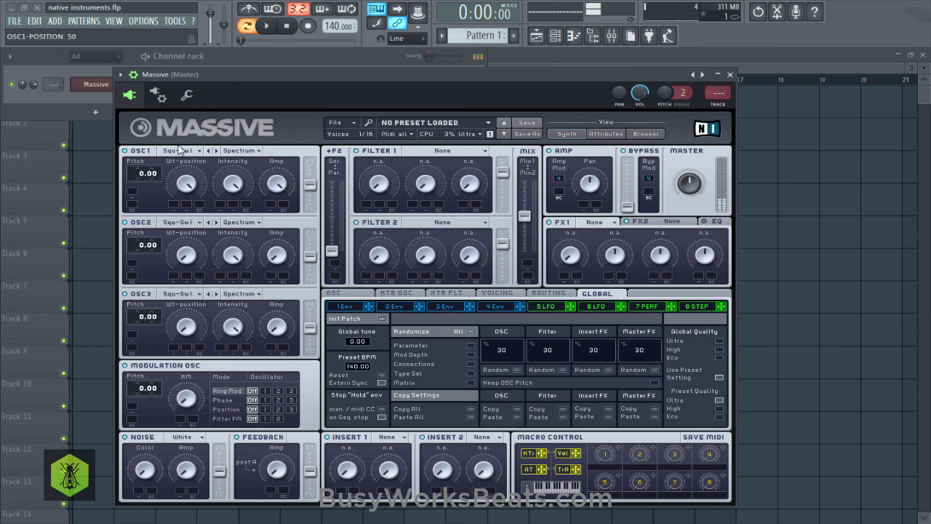
left_click(181, 188)
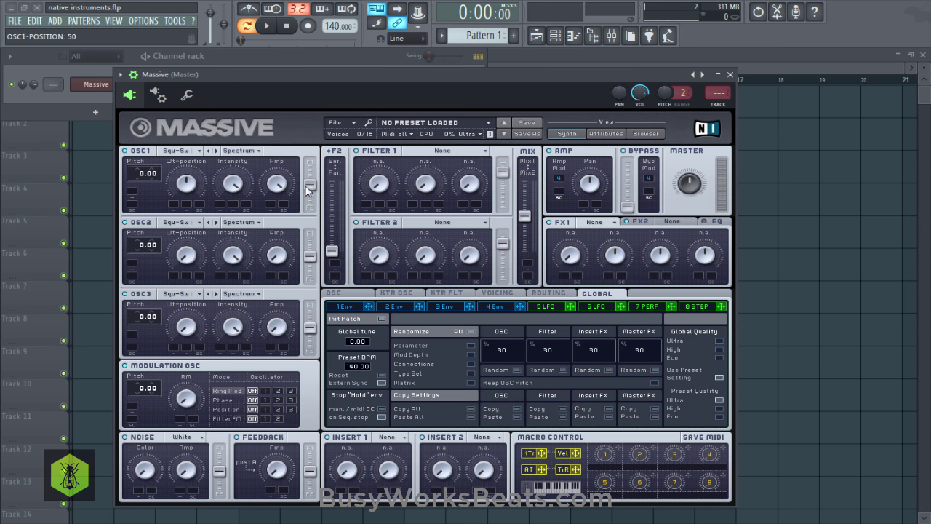
key("z")
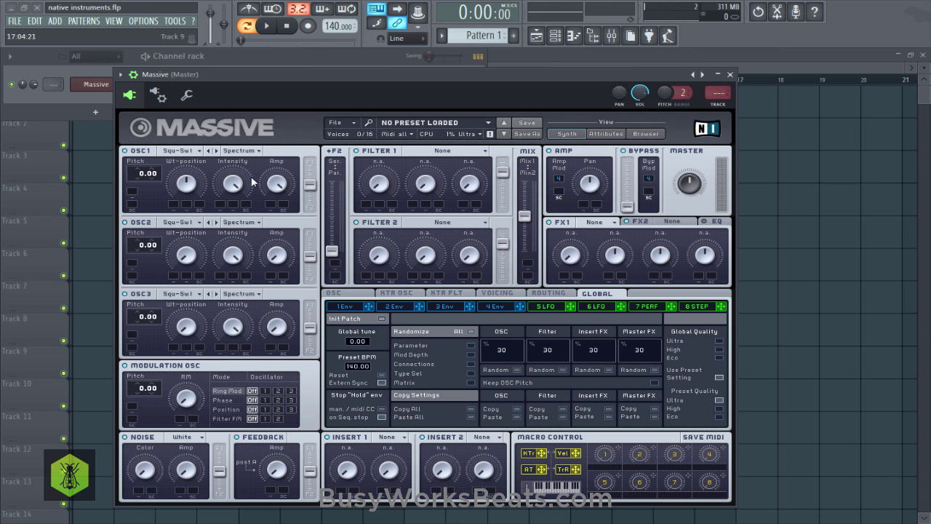
Step: Drop oscillator 1's pitch to -12 and pull its routing fader fully to F2
key("b")
left_click_drag(141, 175, 139, 182)
key("b")
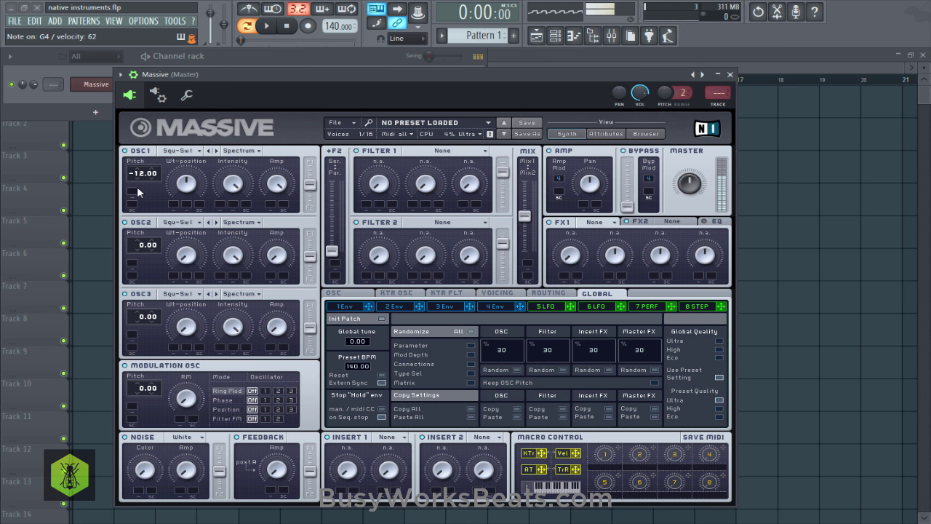
key("n")
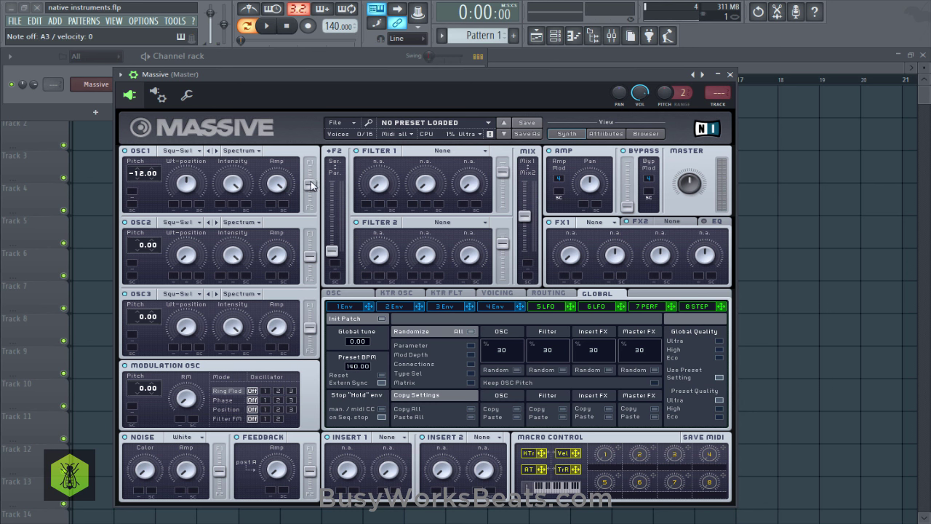
left_click_drag(308, 188, 310, 212)
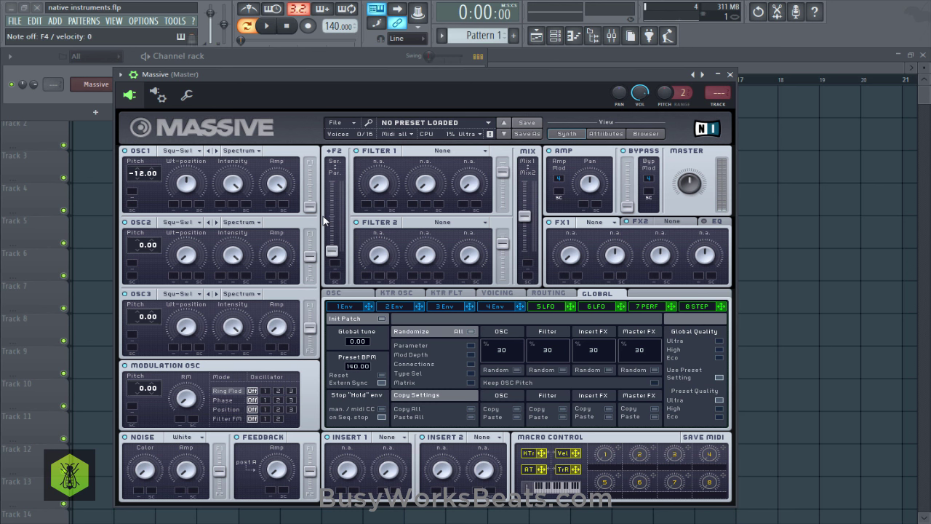
Step: Set filter 2 to Lowpass 4, turn its cutoff down and adjust its output gain
left_click(454, 227)
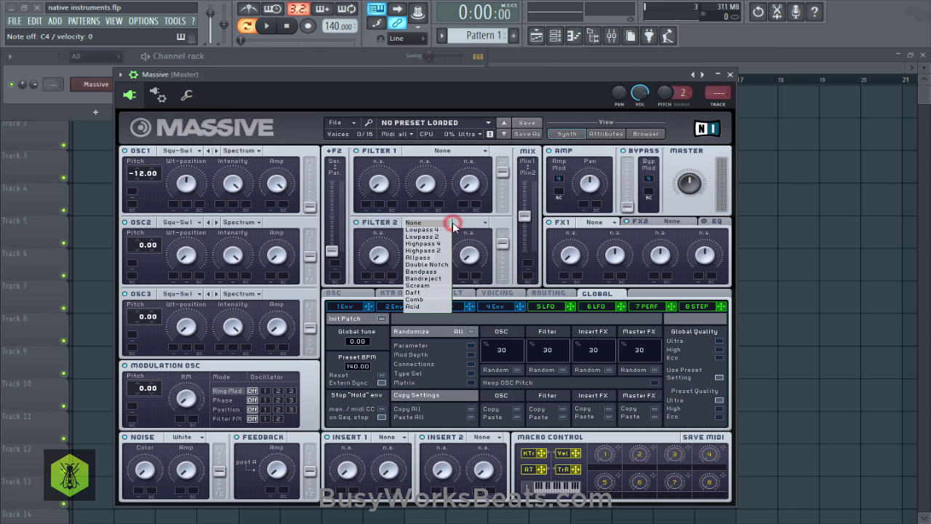
left_click(424, 233)
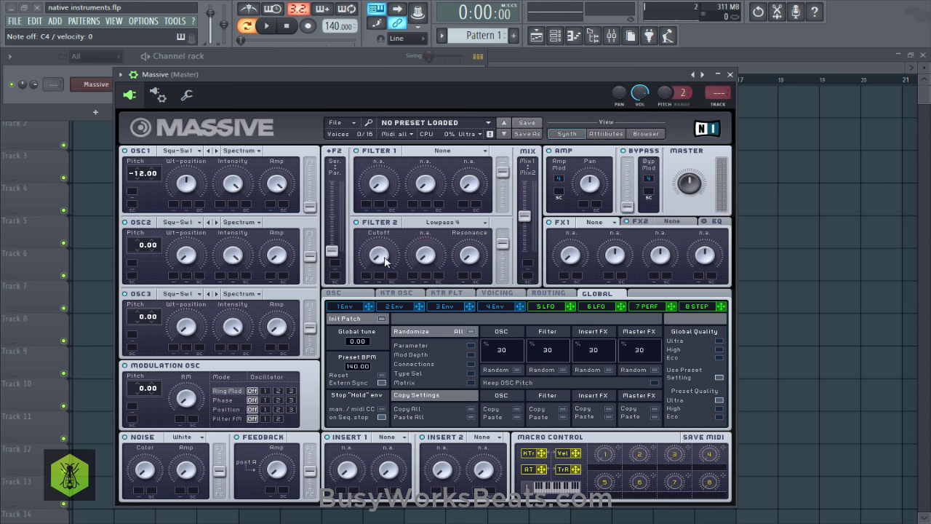
left_click(378, 255)
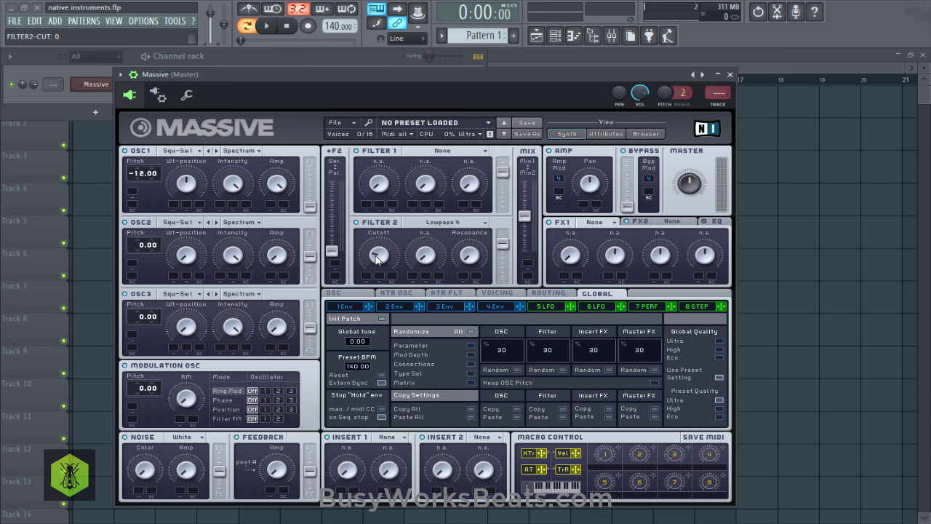
left_click(377, 256)
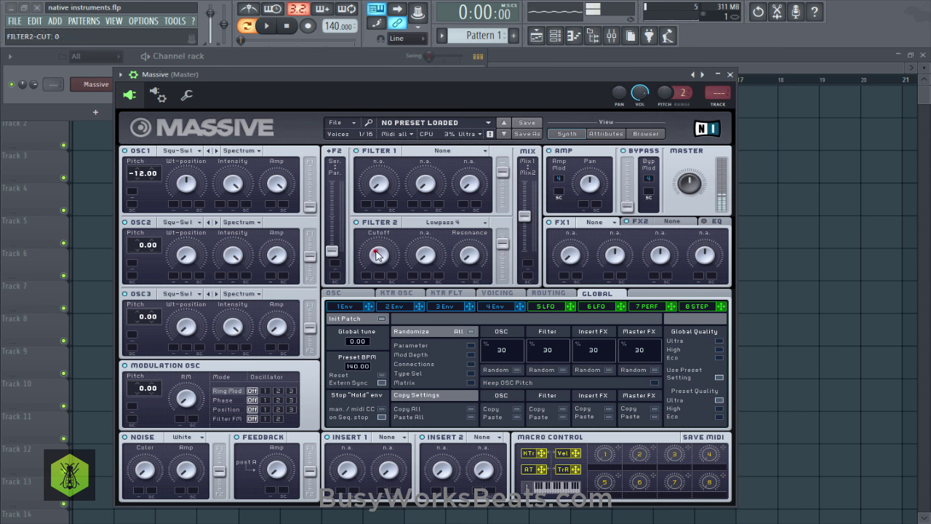
left_click(377, 251)
left_click(501, 245)
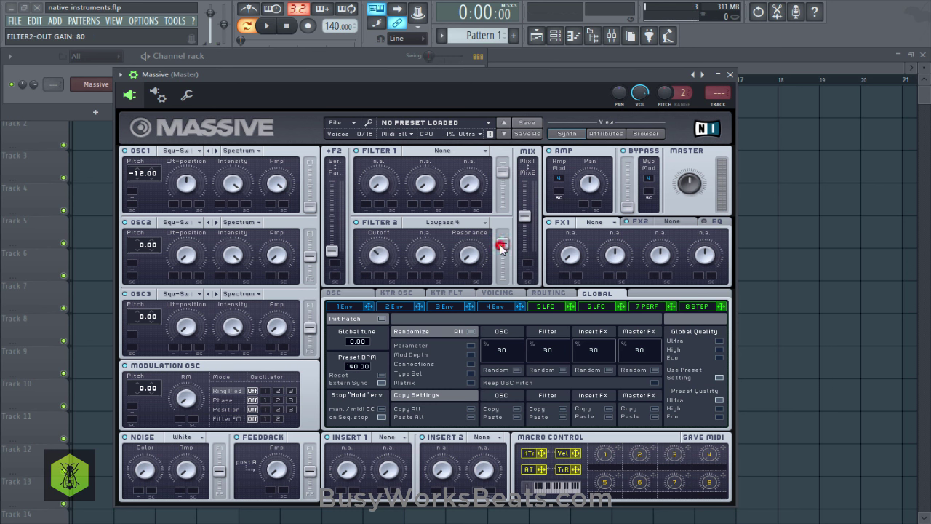
left_click(500, 243)
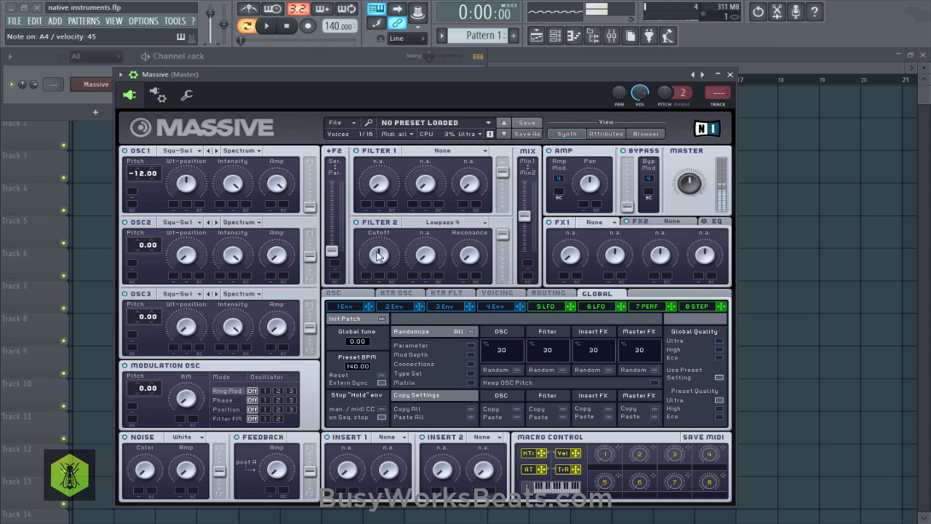
left_click_drag(380, 256, 371, 272)
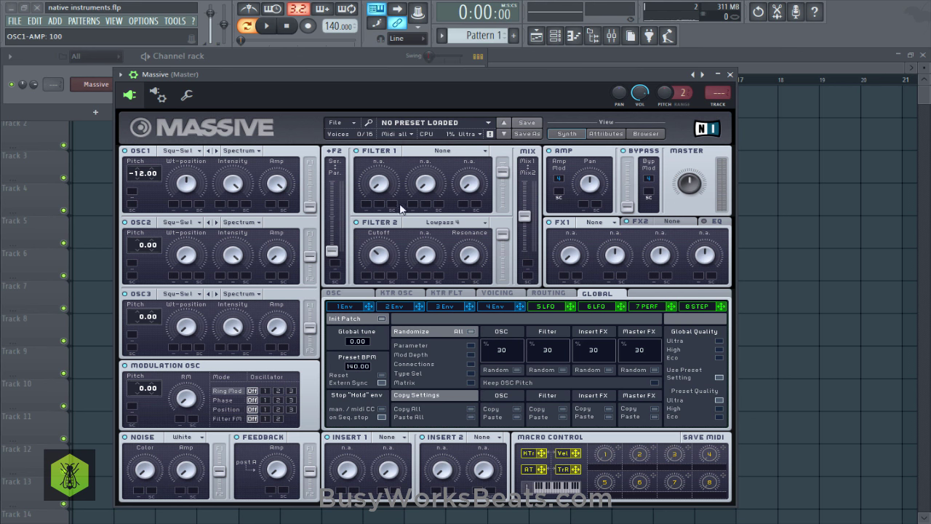
Step: Drag envelope 3 onto oscillator 1's pitch slot with a 24.00 modulation amount
left_click(442, 305)
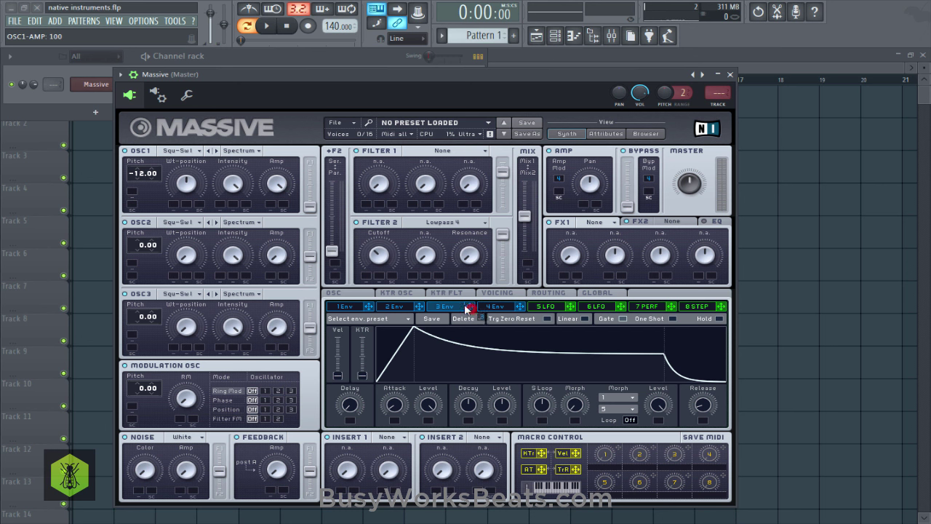
left_click_drag(470, 306, 176, 204)
left_click_drag(140, 179, 136, 190)
left_click_drag(147, 196, 172, 165)
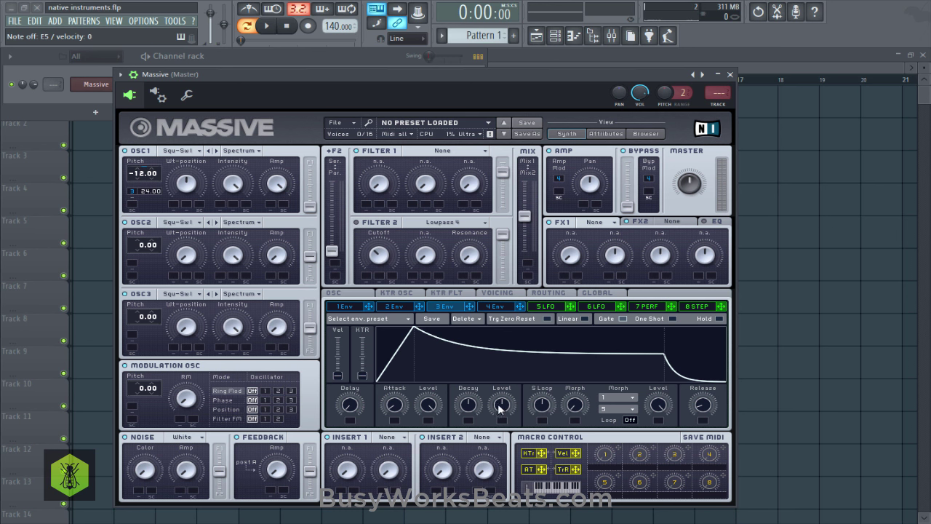
Step: Set envelope 3's decay level to zero and shorten its attack, decay and release
left_click_drag(499, 409, 473, 466)
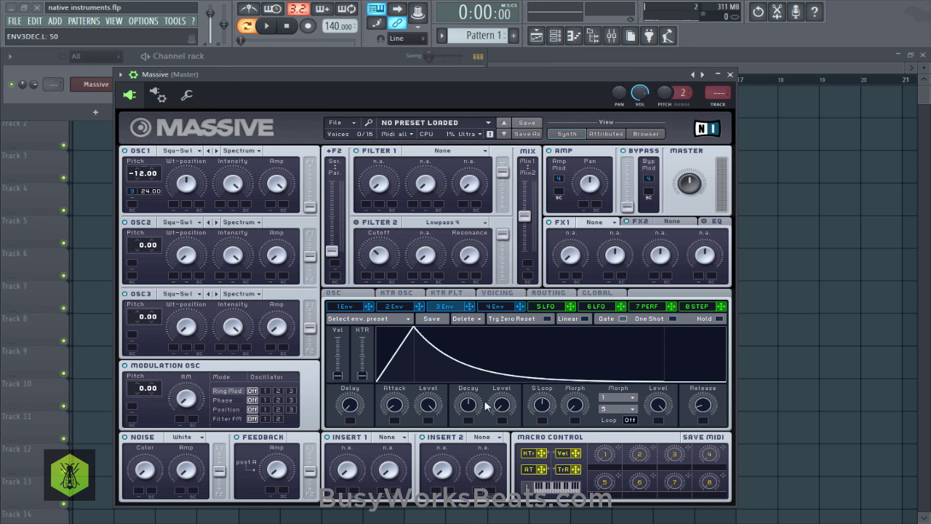
left_click_drag(469, 405, 462, 427)
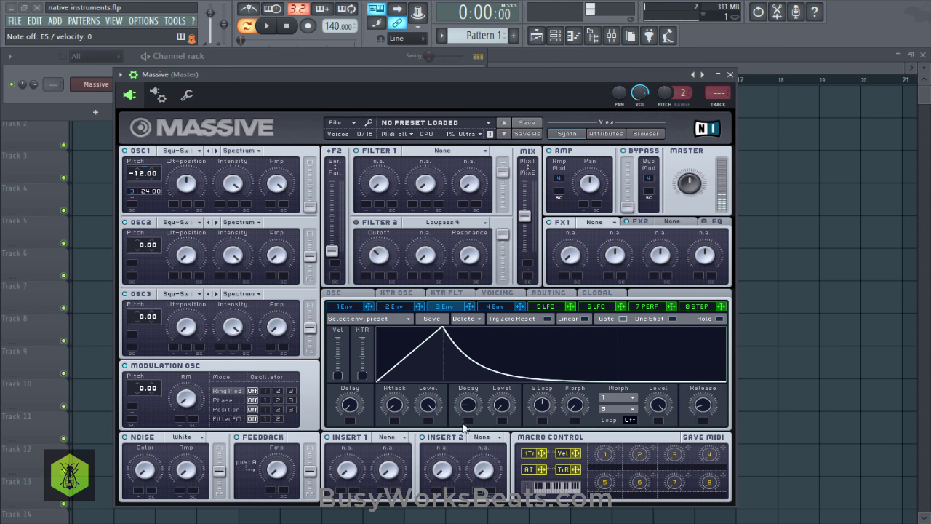
left_click_drag(468, 406, 465, 412)
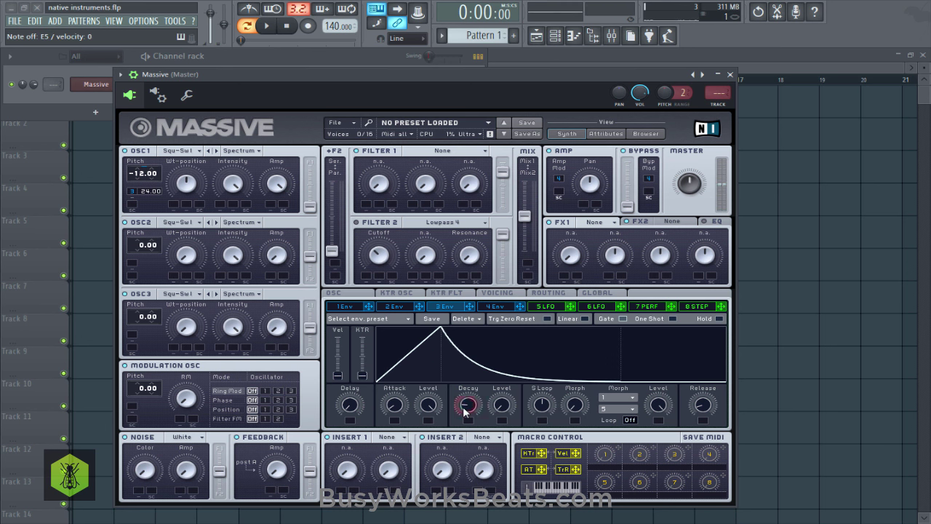
left_click_drag(394, 406, 400, 416)
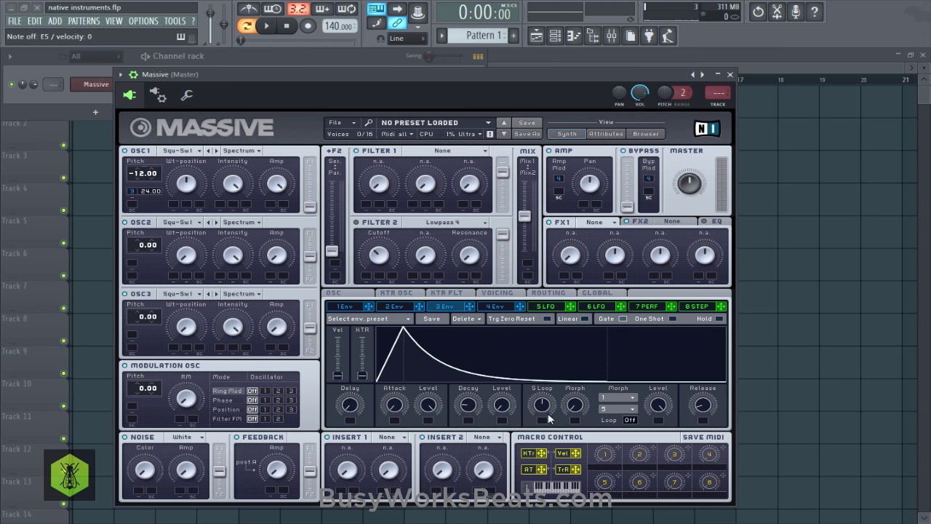
left_click_drag(703, 405, 702, 416)
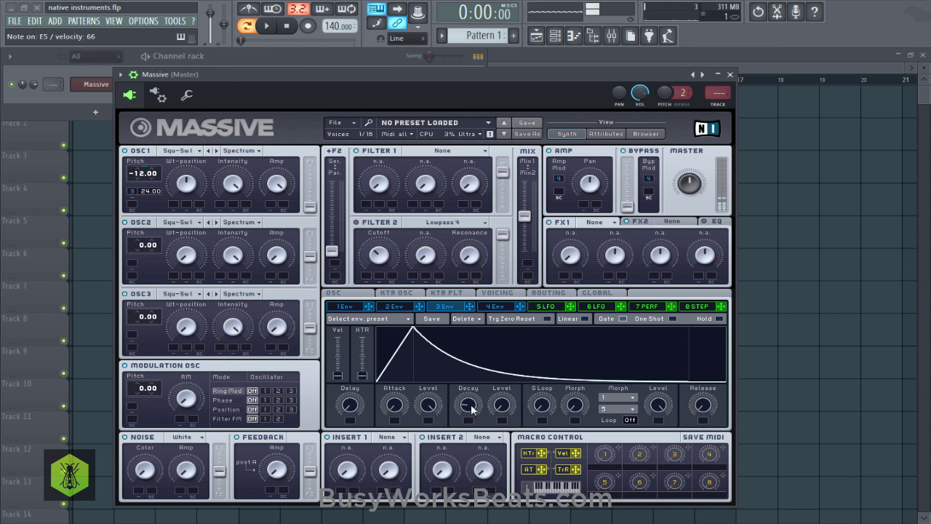
Step: Fine-tune envelope 3's decay and widen oscillator 1's pitch mod amount to 48.00
mouse_move(468, 404)
left_mouse_down()
mouse_move(468, 424)
mouse_move(465, 410)
left_mouse_up()
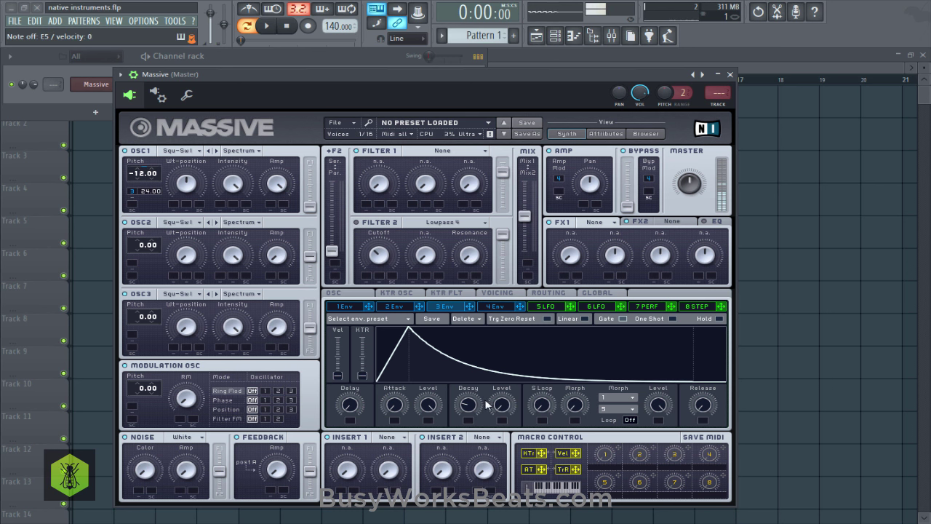
left_click_drag(468, 406, 469, 413)
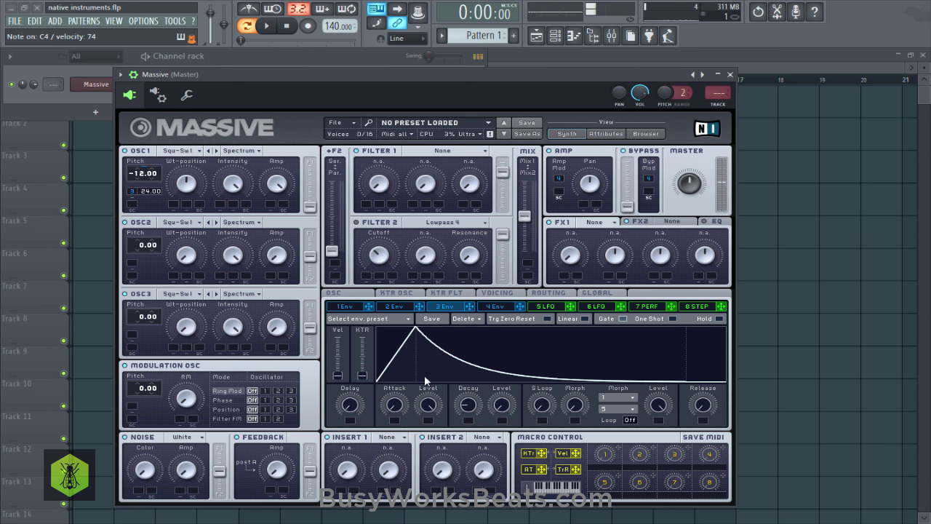
mouse_move(468, 404)
left_mouse_down()
mouse_move(460, 427)
mouse_move(467, 408)
left_mouse_up()
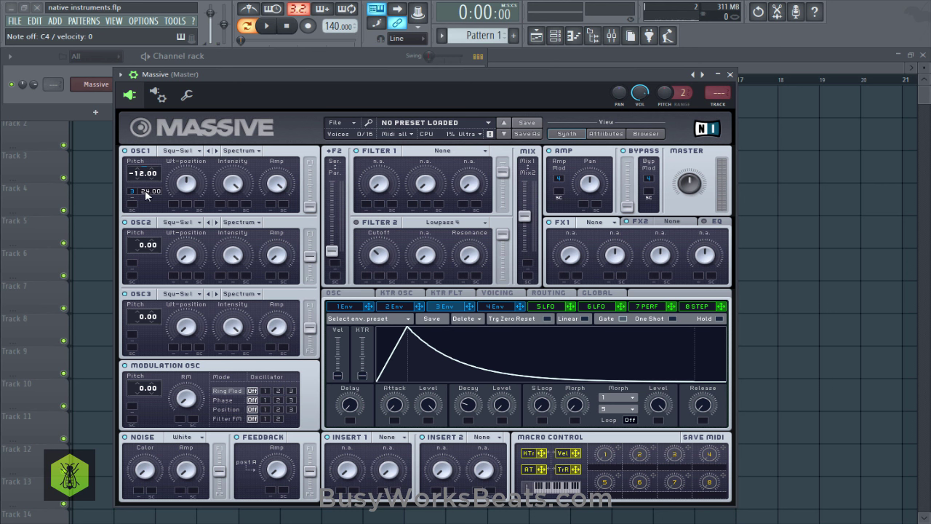
left_click_drag(147, 194, 158, 171)
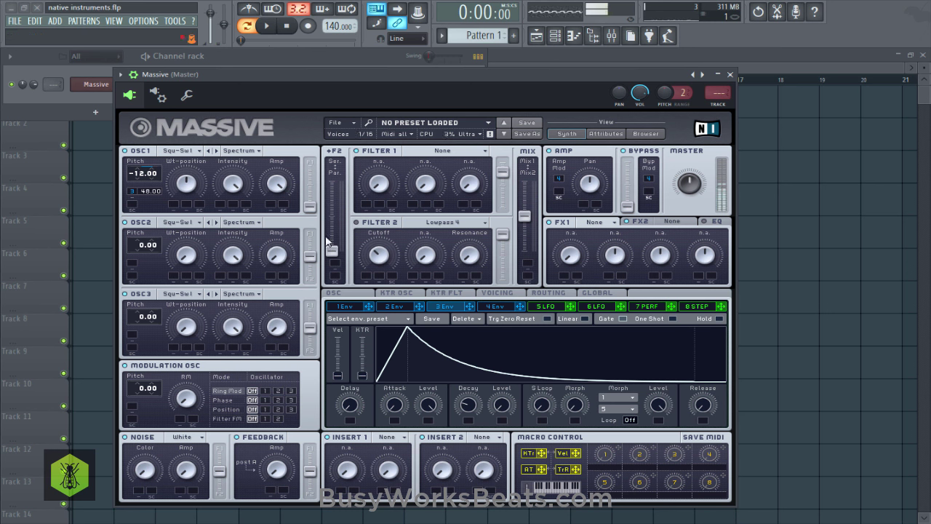
mouse_move(470, 404)
left_mouse_down()
mouse_move(469, 395)
mouse_move(469, 411)
left_mouse_up()
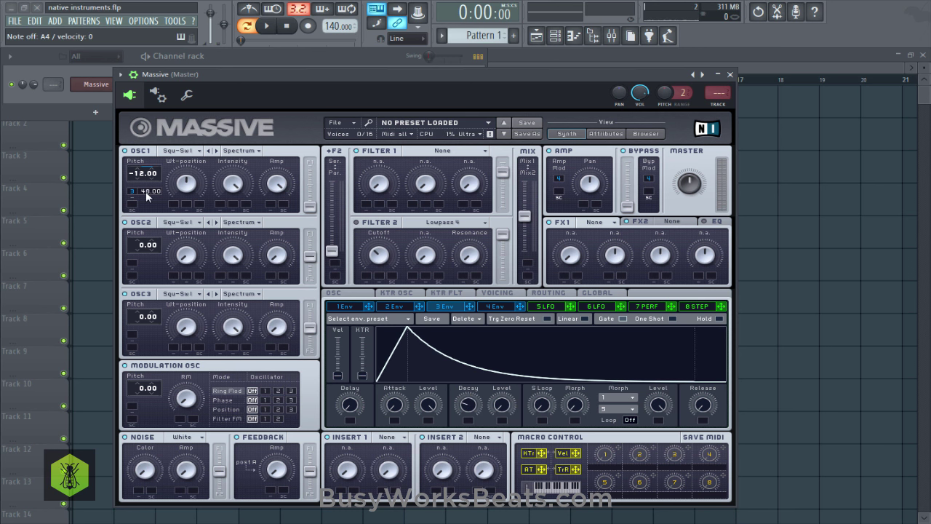
Step: Lower oscillator 1's envelope 3 pitch mod amount to 24.00, confirming it in the Modulations menu
left_click_drag(147, 196, 150, 220)
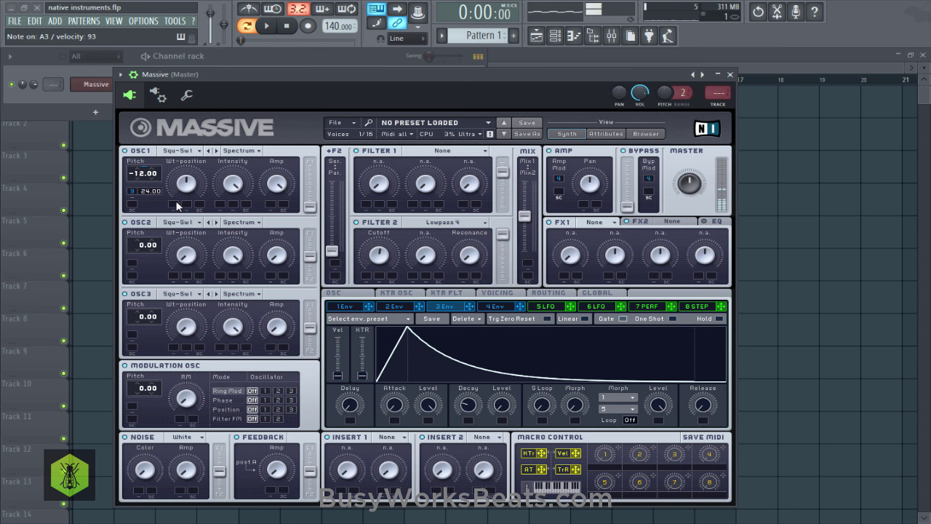
right_click(134, 192)
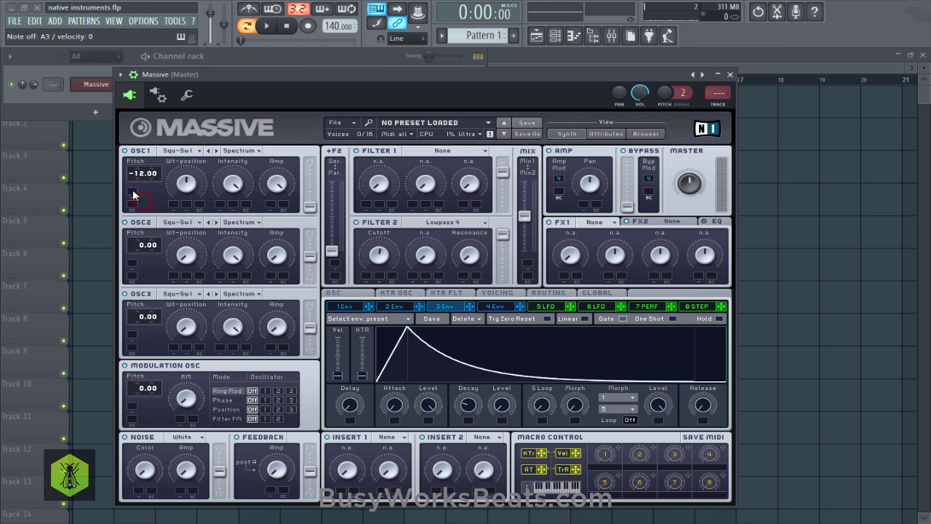
right_click(132, 191)
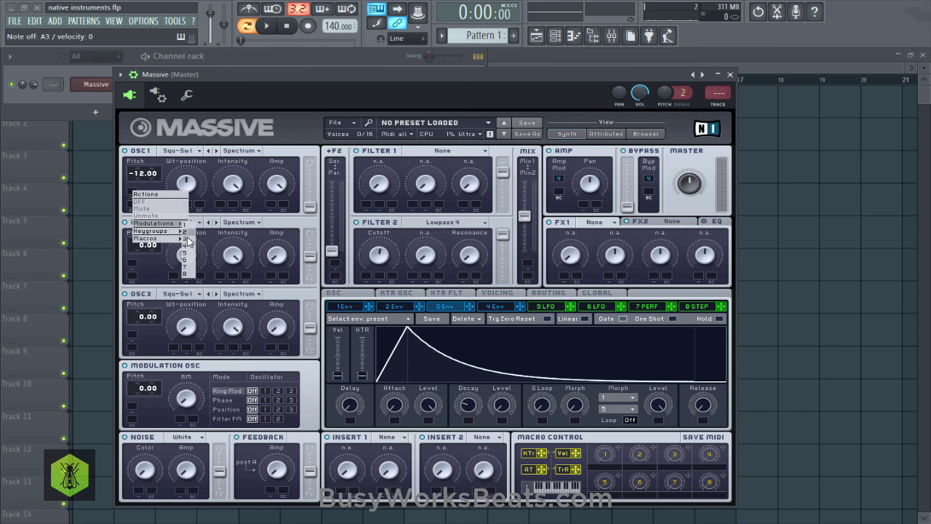
left_click(183, 238)
right_click(136, 191)
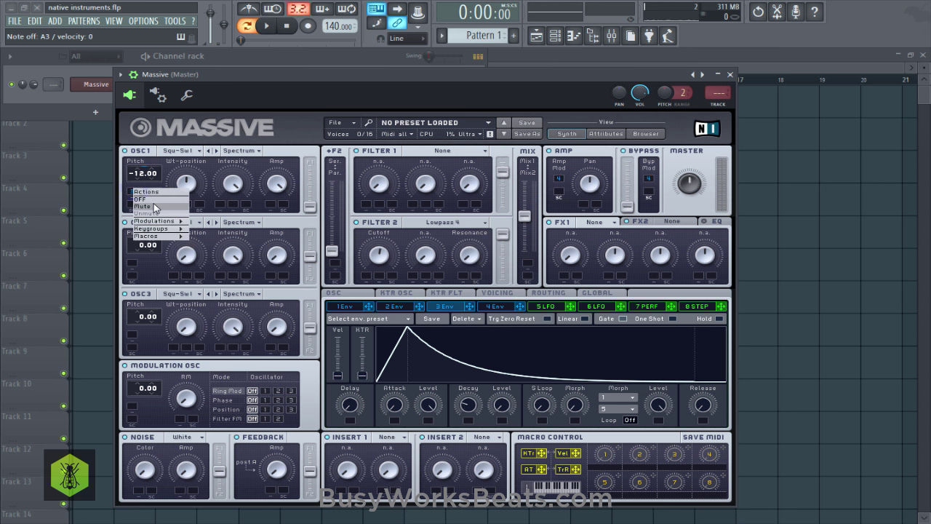
left_click(151, 204)
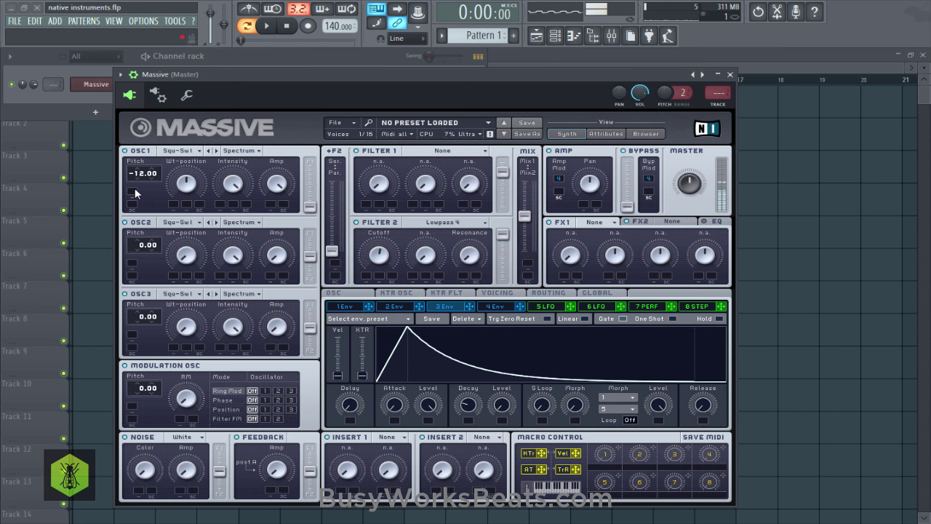
right_click(135, 189)
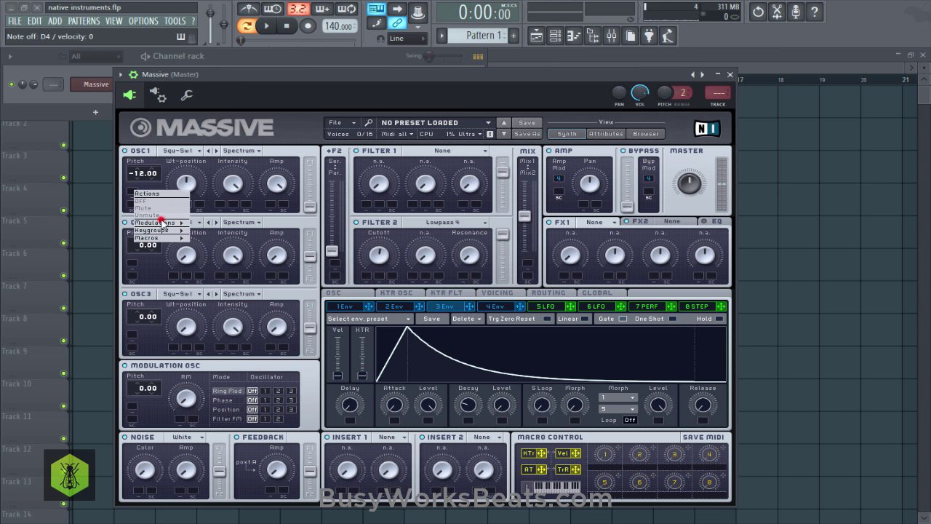
left_click(162, 222)
left_click(187, 238)
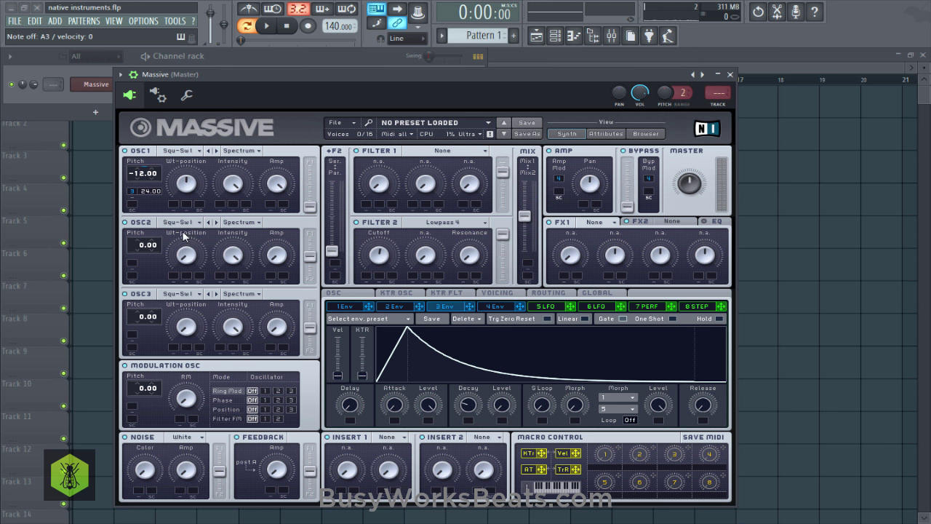
Step: Set oscillator 2's wavetable position to 0 and start lowering its pitch
left_click_drag(192, 252, 186, 268)
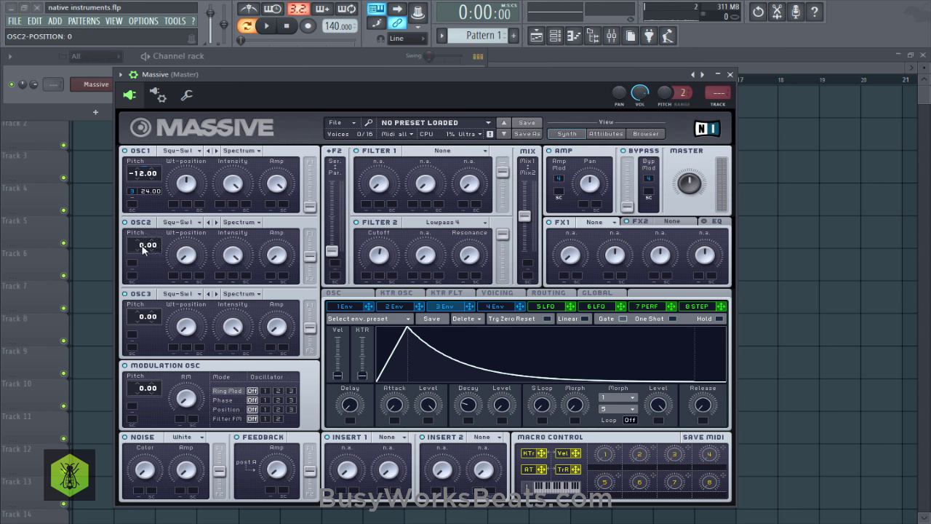
left_click_drag(143, 246, 143, 251)
left_click(184, 254)
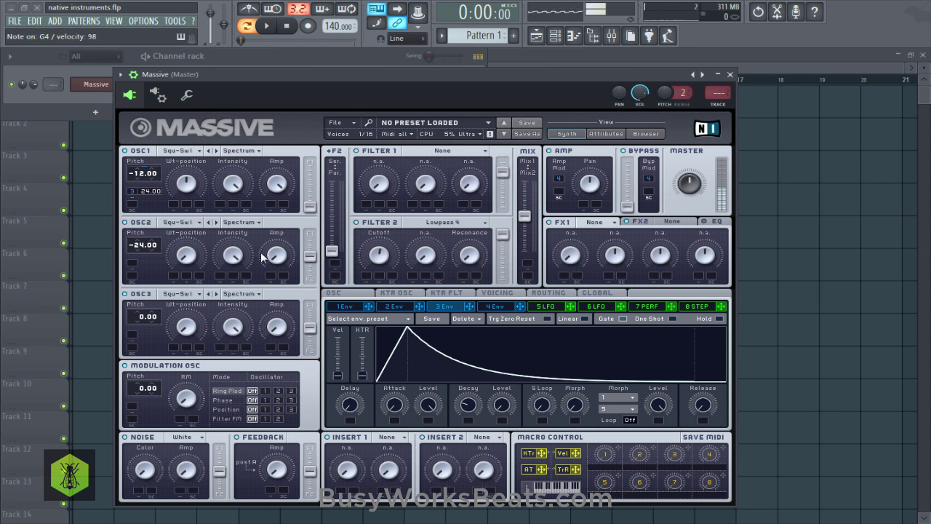
left_click(277, 254)
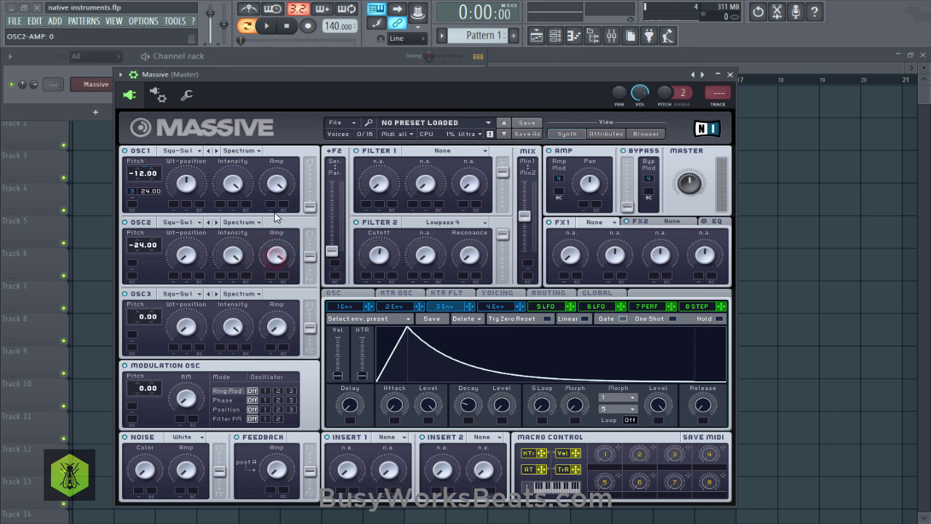
left_click(279, 257)
left_click_drag(280, 260, 268, 249)
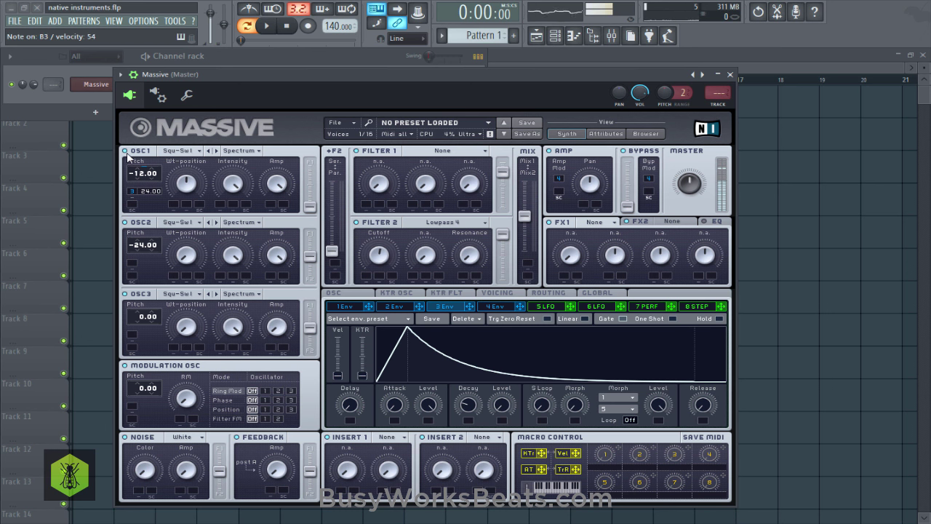
Step: Drop oscillator 2's pitch to -36 and turn its amp knob to 0
left_click_drag(141, 247, 137, 266)
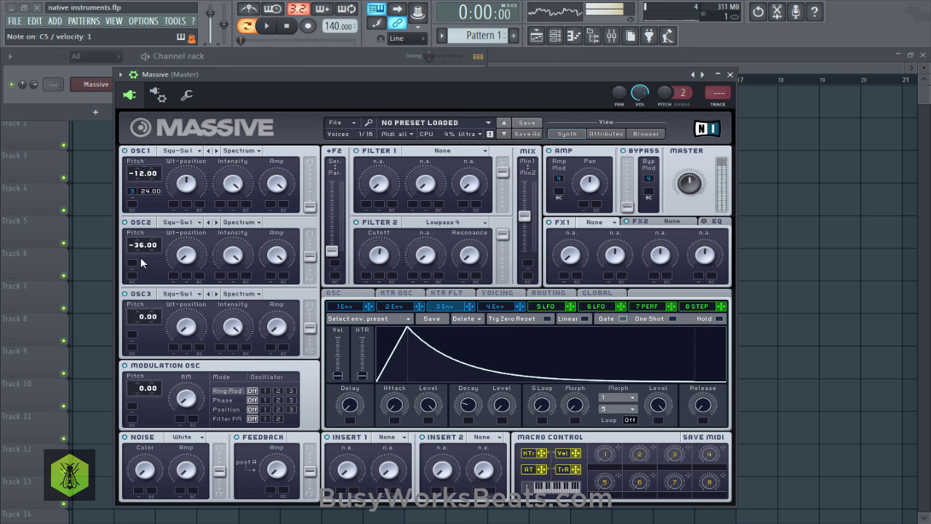
left_click_drag(275, 254, 282, 266)
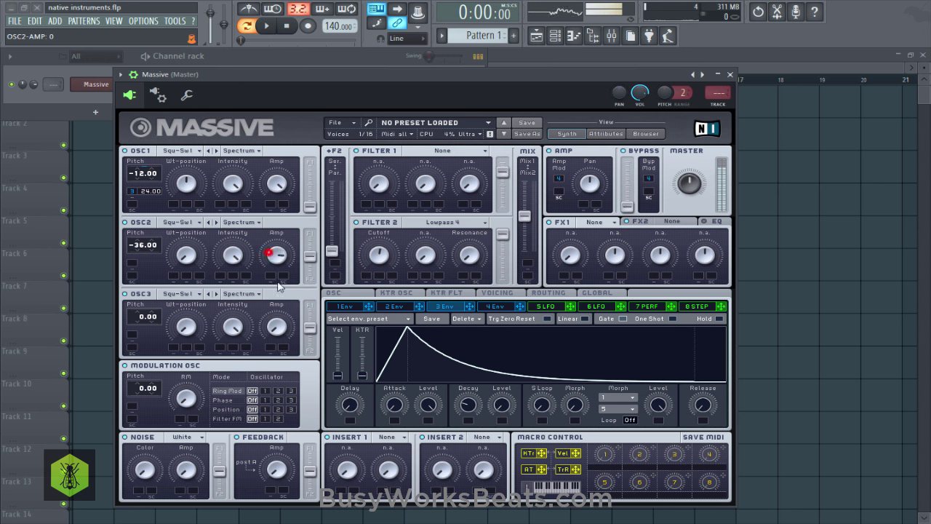
left_click_drag(281, 320, 281, 324)
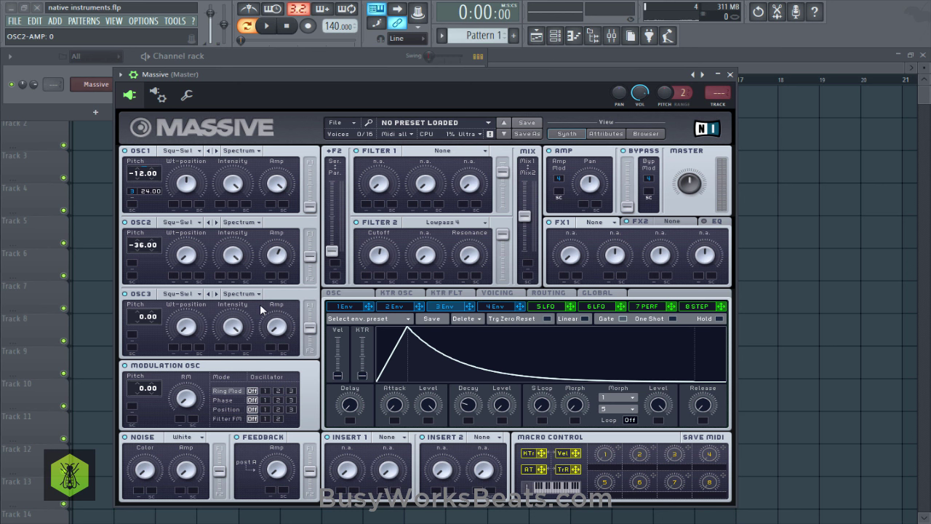
left_click_drag(276, 255, 274, 298)
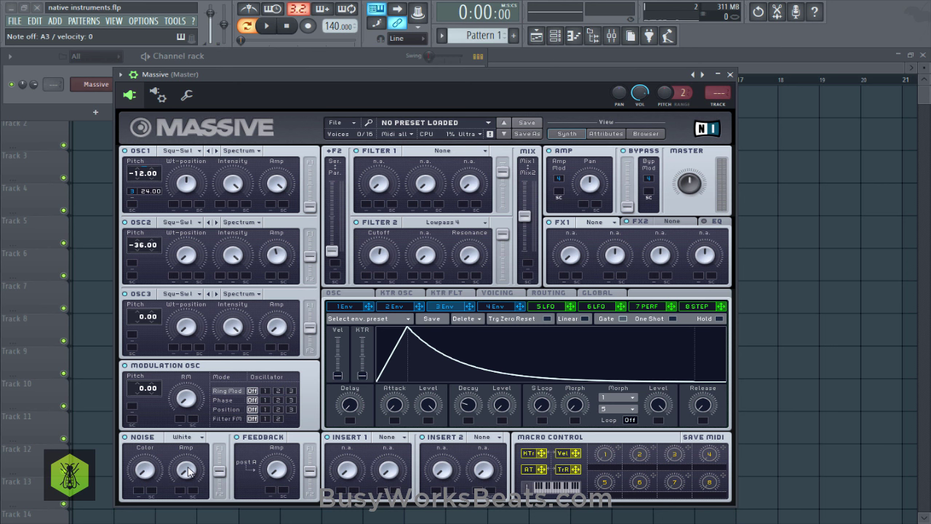
Step: Turn the Noise Amp and Noise Color knobs fully down
left_click_drag(187, 472, 187, 495)
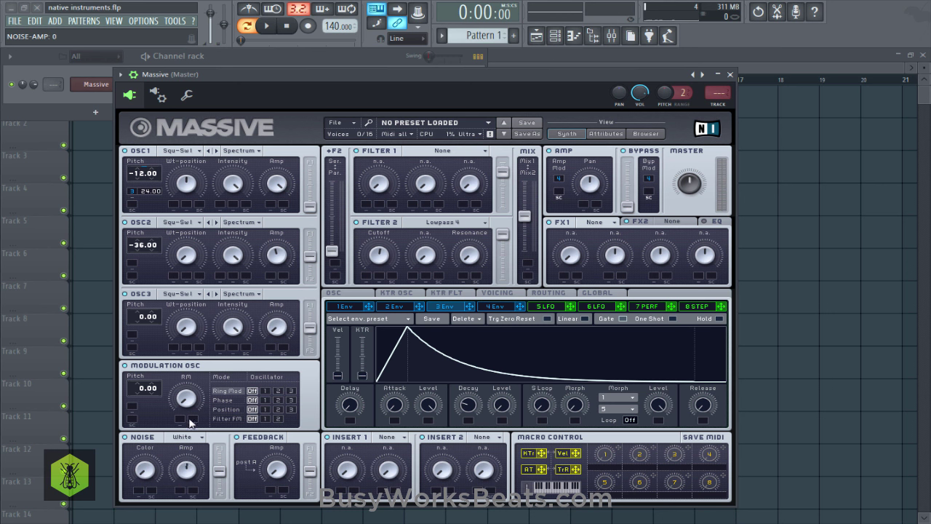
left_click_drag(145, 469, 145, 458)
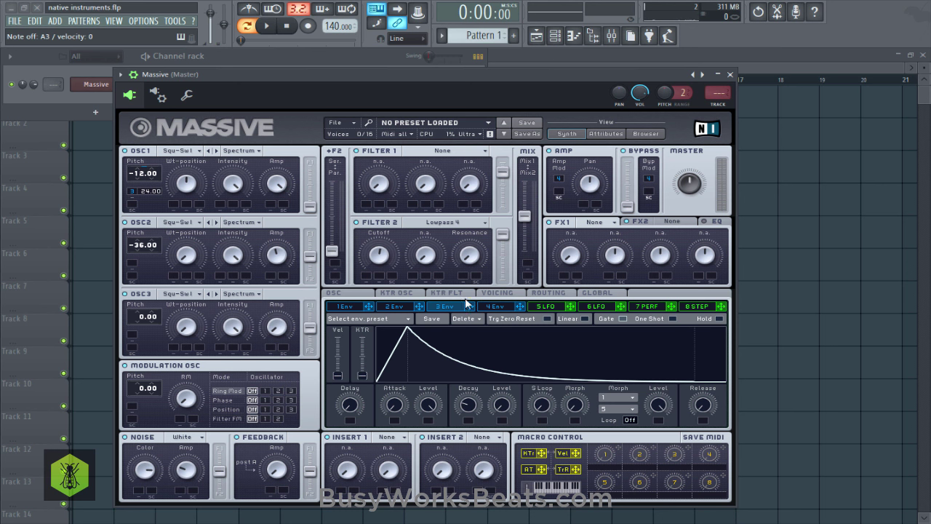
Step: Assign envelope 3 to the noise amp with a set depth, toggling oscillators 1 and 2 off and on
left_click_drag(470, 311, 179, 479)
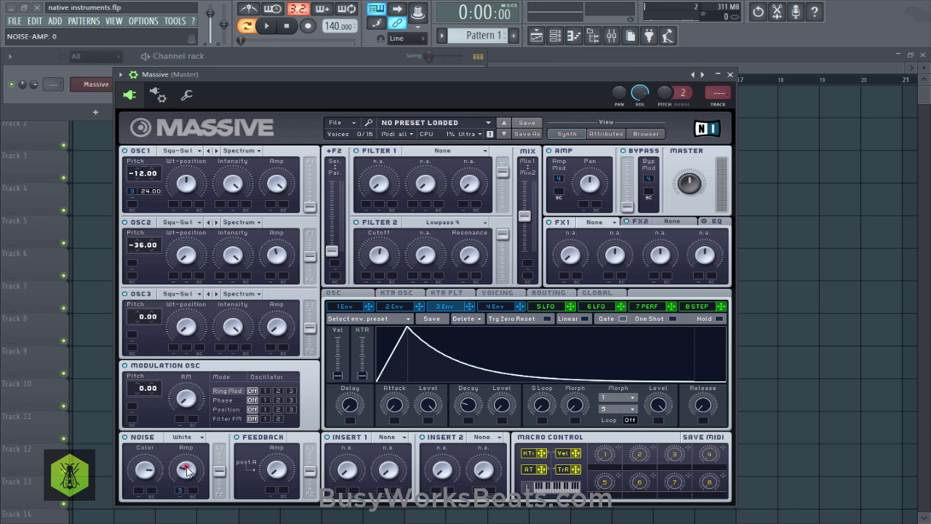
mouse_move(179, 489)
left_mouse_down()
mouse_move(187, 471)
mouse_move(184, 491)
left_mouse_up()
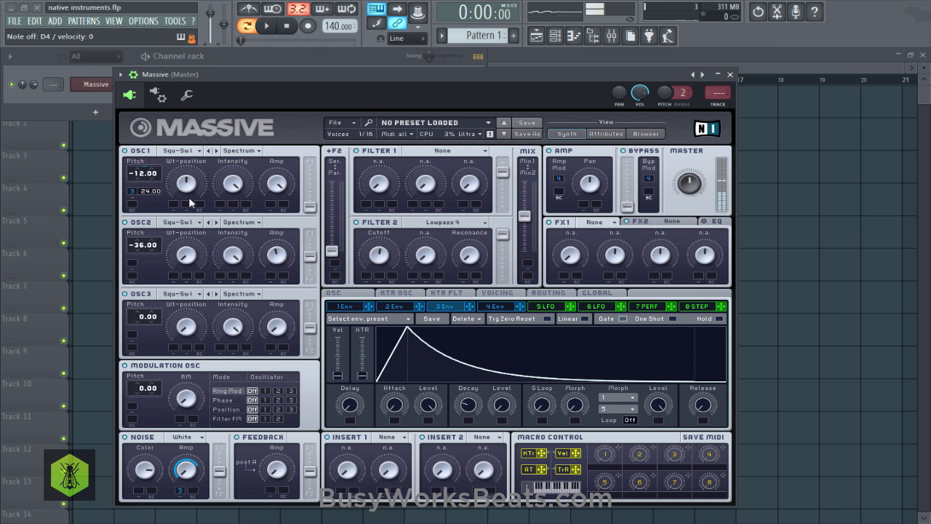
left_click(126, 222)
left_click(124, 150)
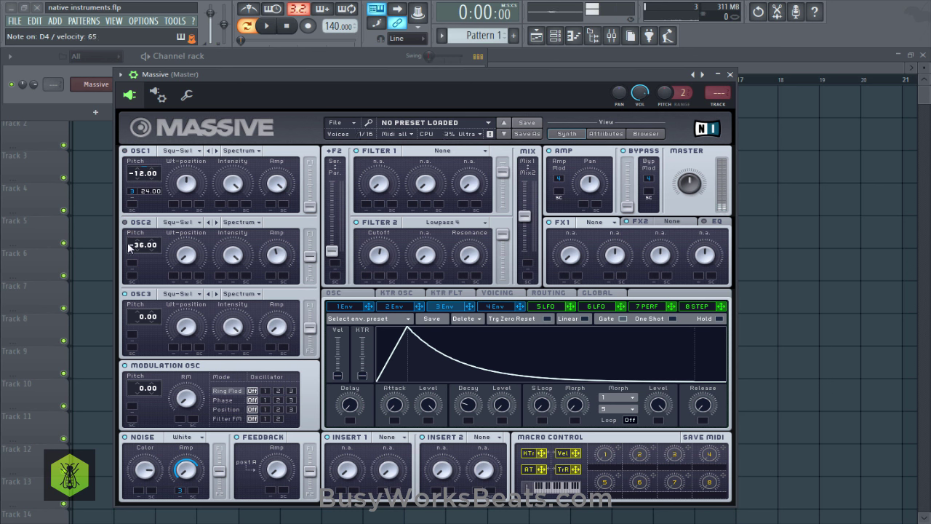
left_click(128, 220)
left_click(124, 150)
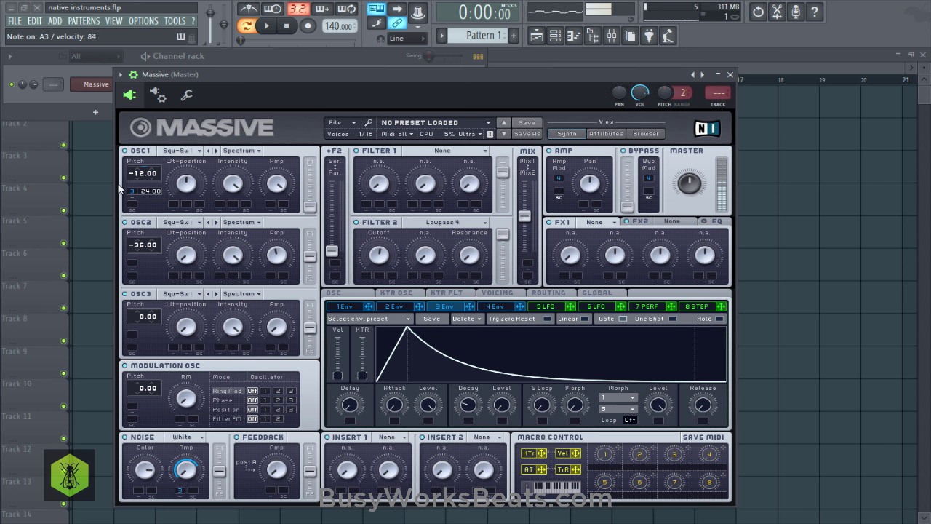
Step: Check FL Studio's audio device settings and close them again
left_click(143, 22)
left_click(157, 52)
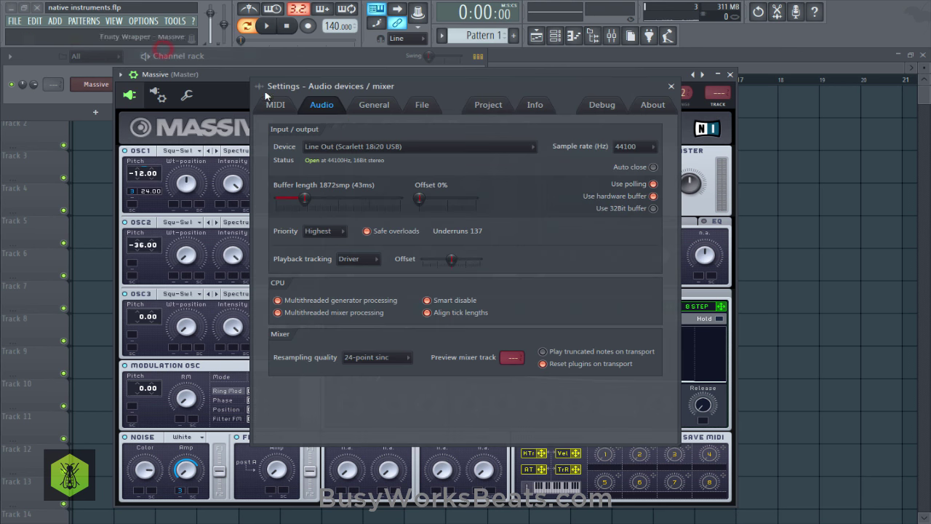
left_click(669, 86)
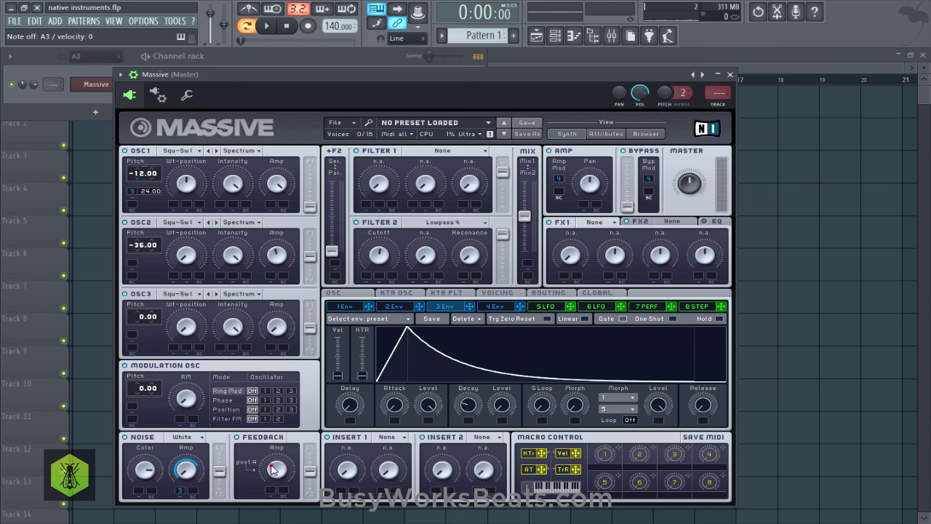
Step: Push oscillator 2's filter routing fader all the way up to F1
left_click(274, 474)
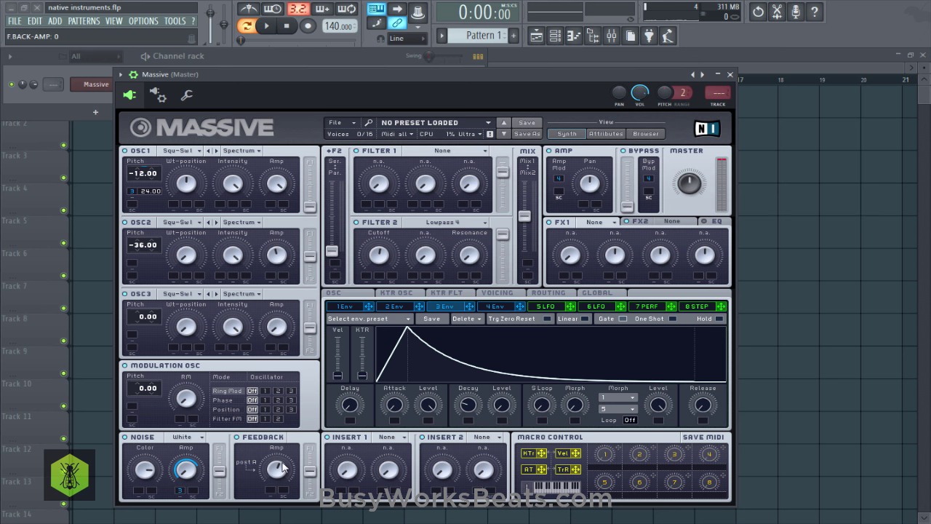
left_click(275, 469)
left_click_drag(310, 258, 316, 208)
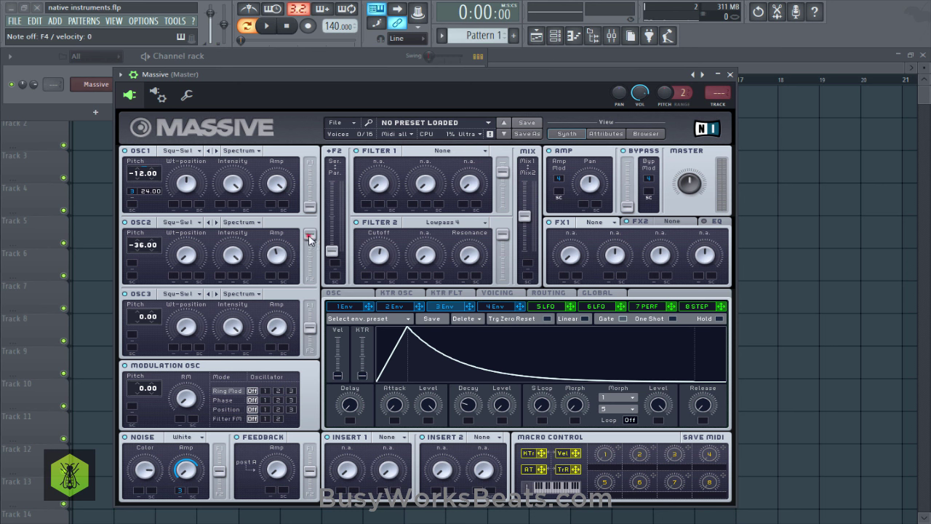
Step: Make filter 1 a Highpass 4 filter and adjust its cutoff
left_click(411, 154)
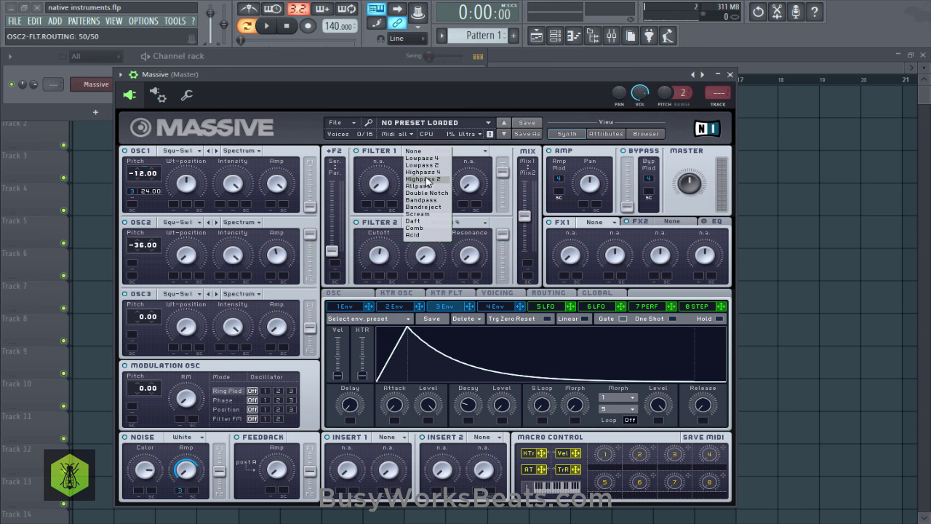
left_click(424, 171)
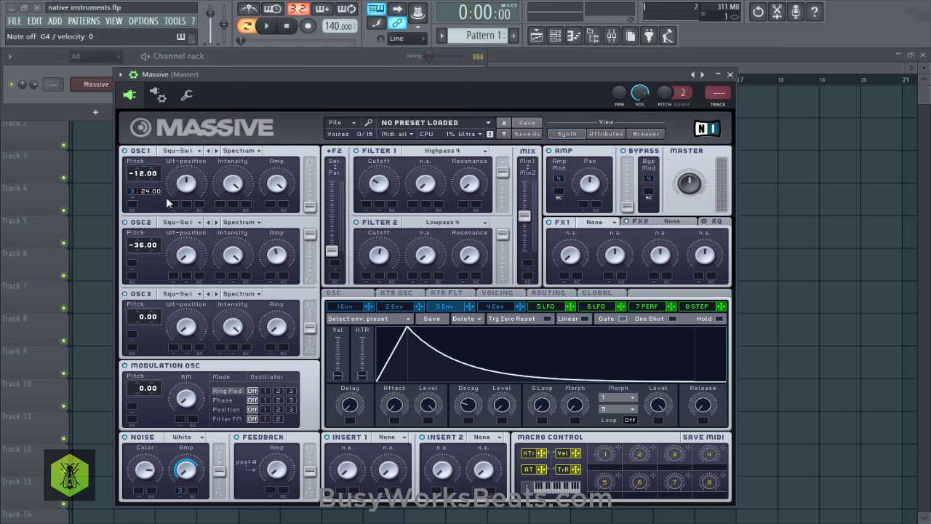
left_click(127, 149)
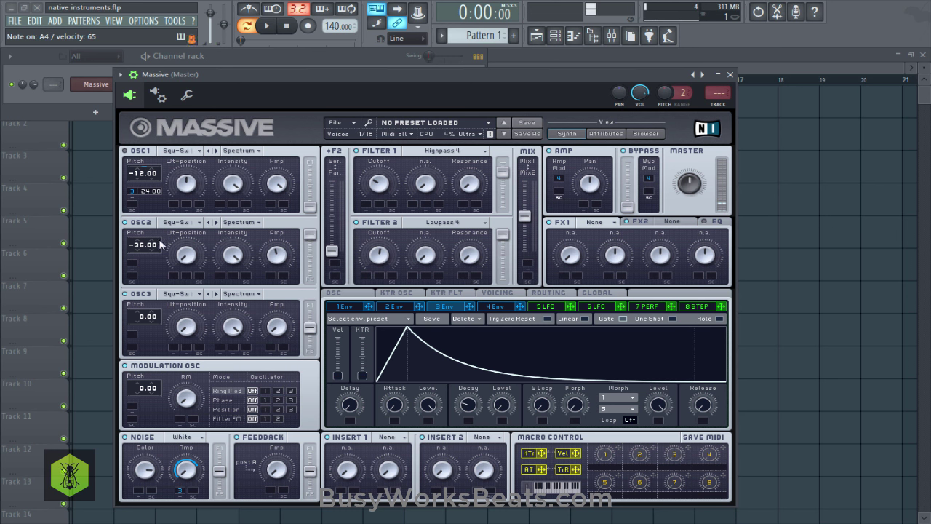
left_click(378, 183)
left_click(377, 185)
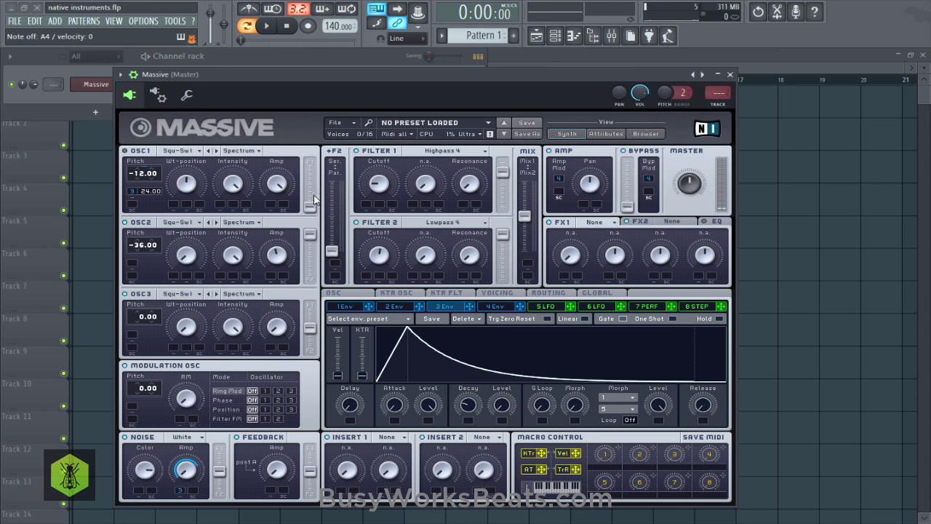
left_click(124, 150)
Step: Put a Sine Shaper in Insert 1, lower its Dry/Wet mix, and reopen the effect list
left_click(391, 439)
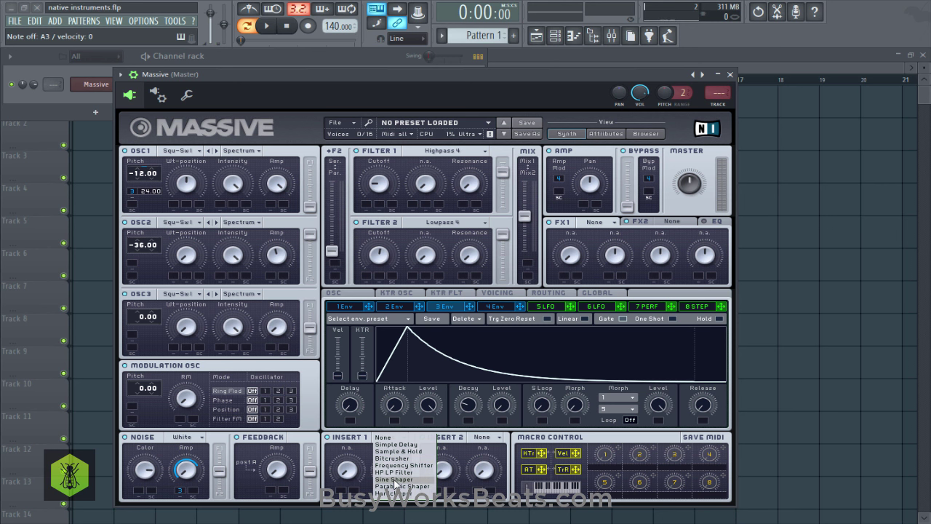
left_click(393, 479)
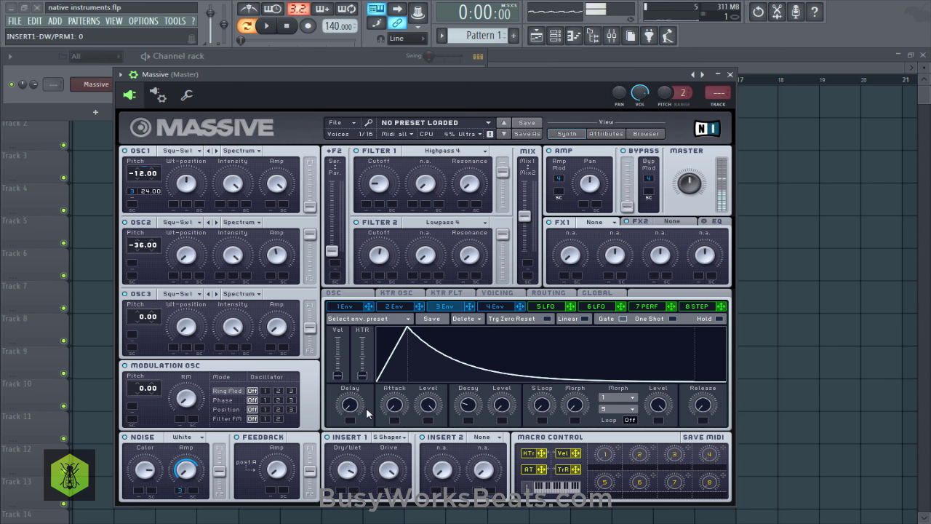
left_click(348, 471)
mouse_move(349, 467)
left_mouse_down()
mouse_move(343, 489)
mouse_move(348, 478)
left_mouse_up()
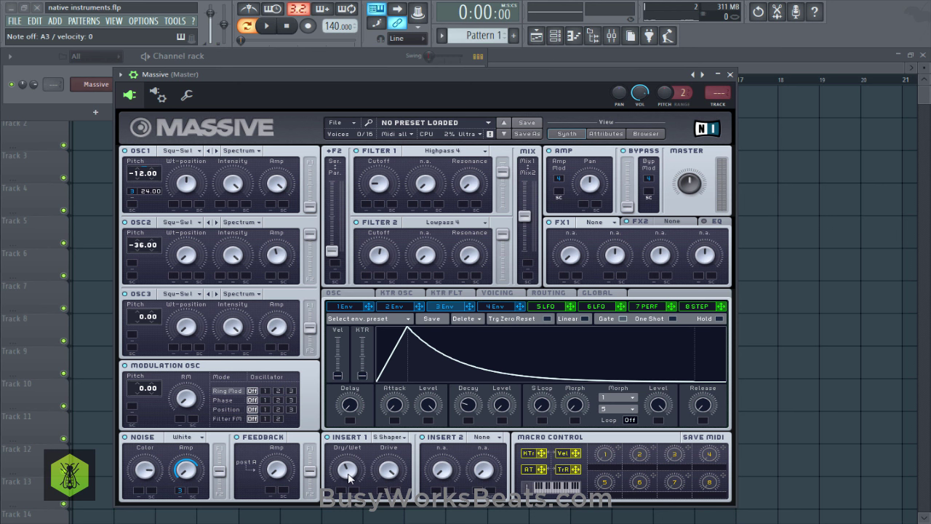
left_click(391, 437)
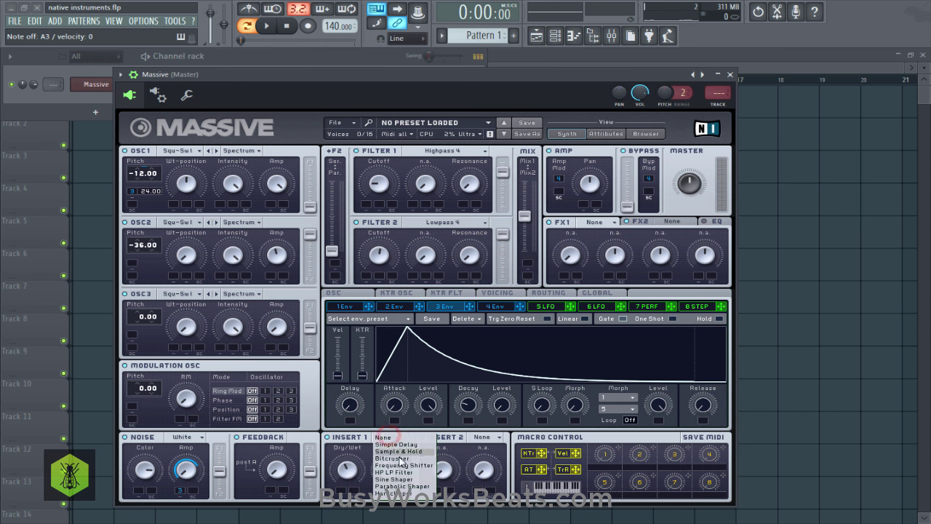
Step: Try a Bitcrusher in Insert 1 with its Dry/Wet and Crush knobs at zero
left_click(398, 463)
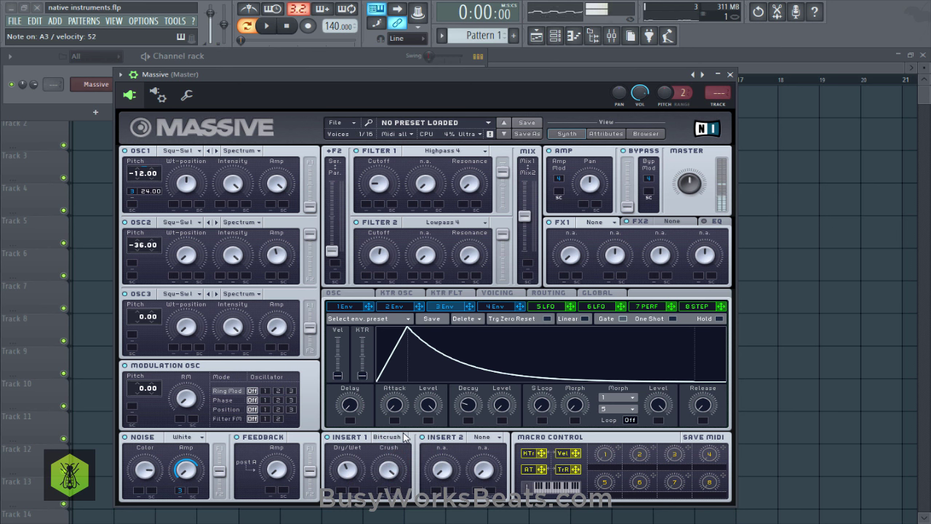
left_click_drag(345, 473, 343, 494)
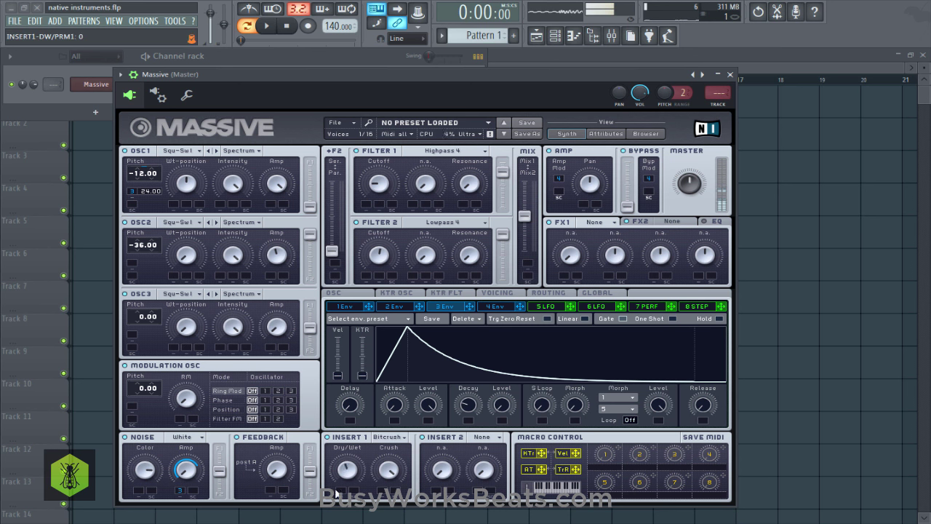
left_click_drag(388, 469, 384, 486)
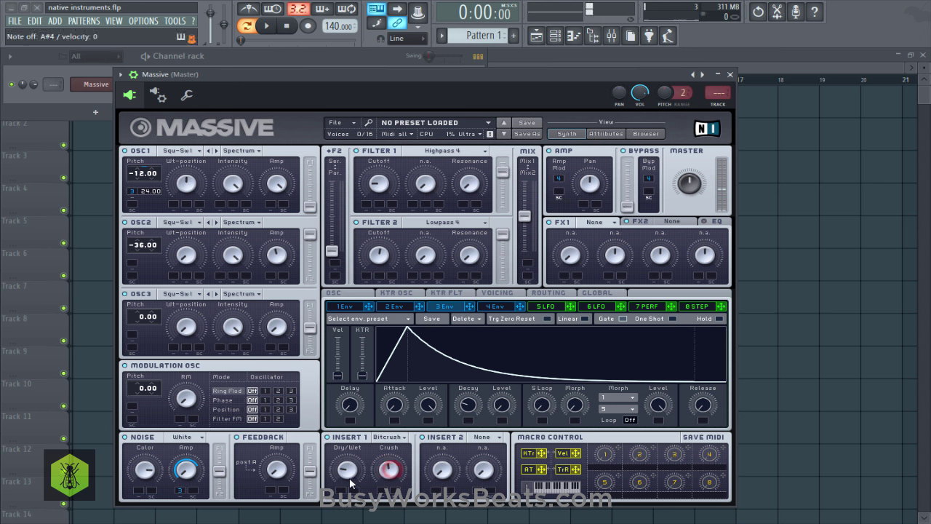
left_click(391, 469)
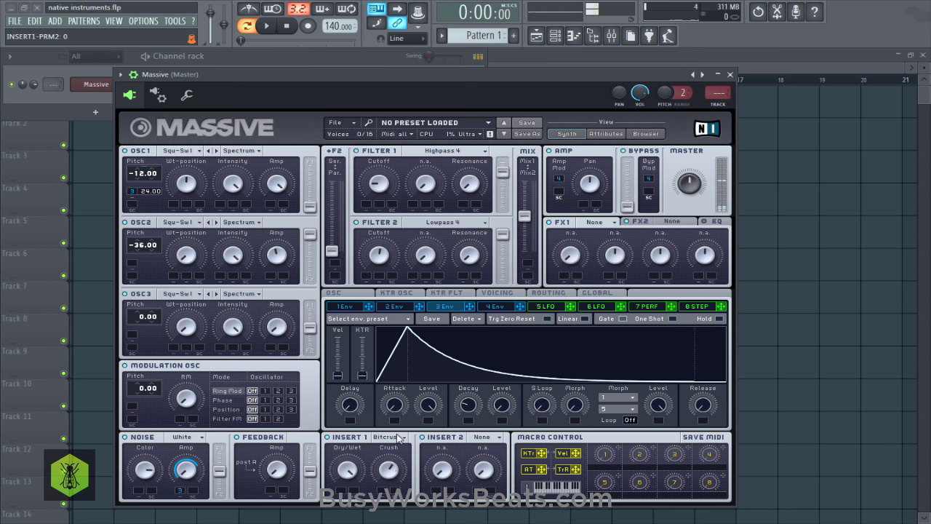
Step: Replace it with a Parabolic Shaper and turn its Drive down
left_click(387, 436)
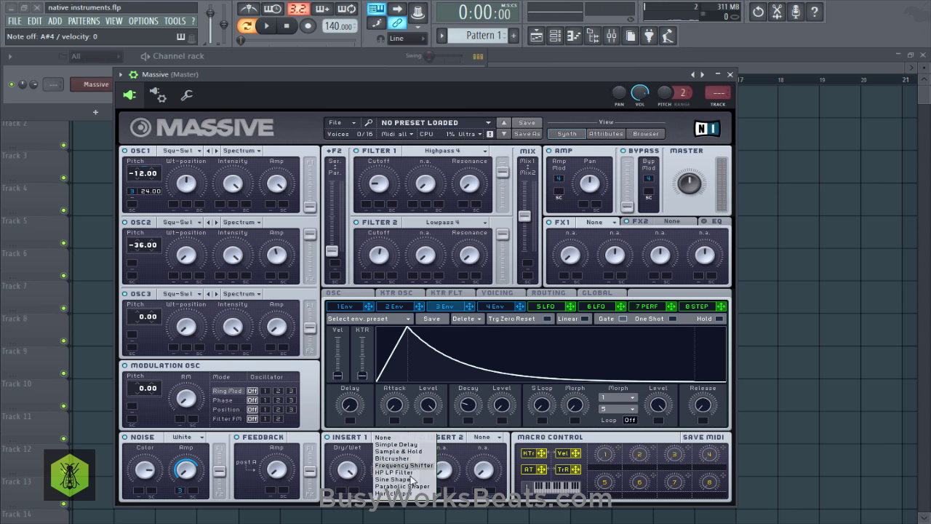
left_click(412, 487)
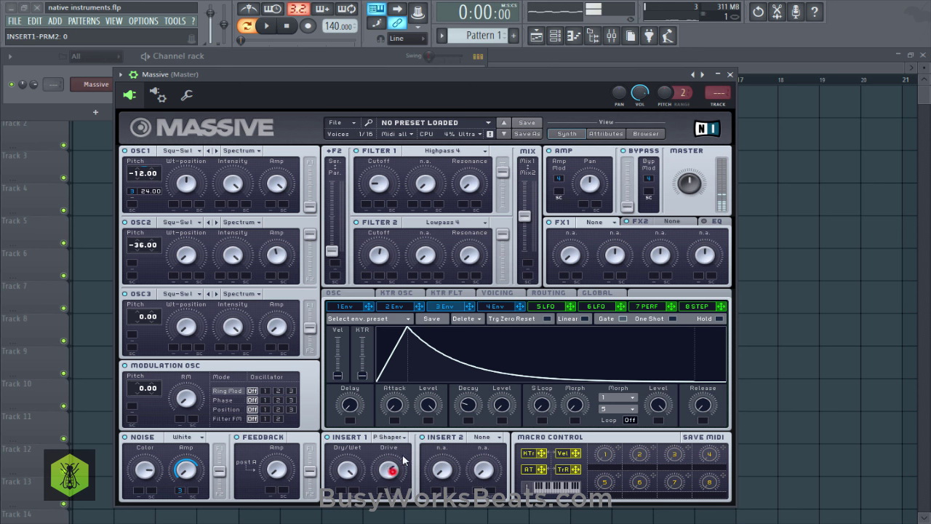
left_click_drag(389, 470, 377, 482)
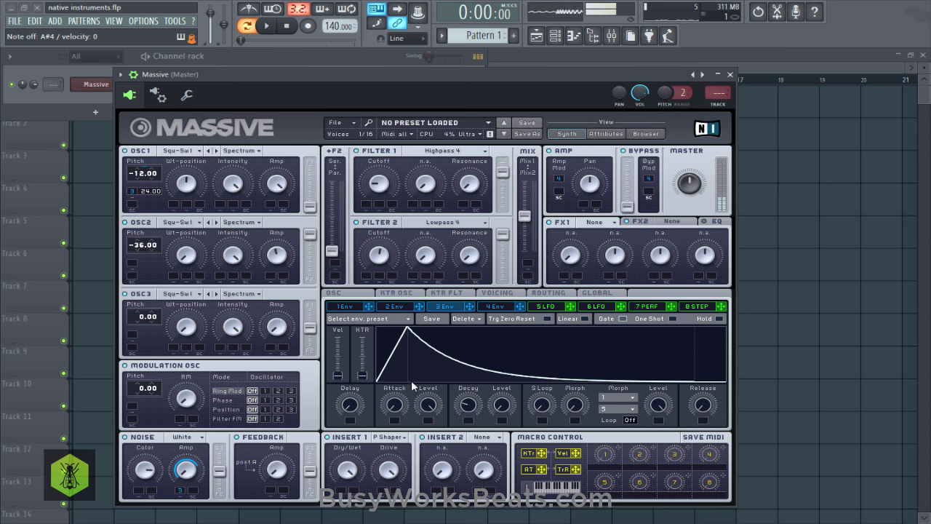
Step: Switch Insert 1 back to the Sine Shaper and check its Drive
left_click(386, 437)
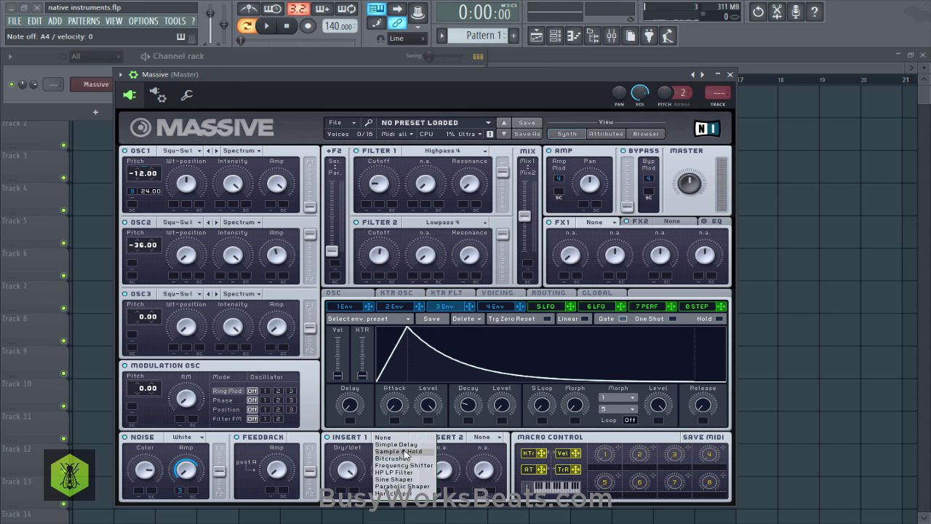
left_click(394, 479)
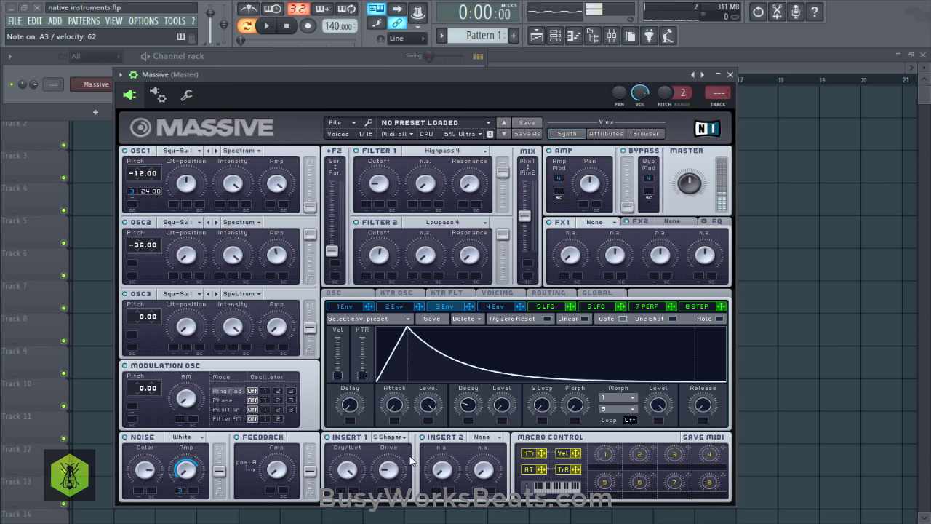
left_click(387, 465)
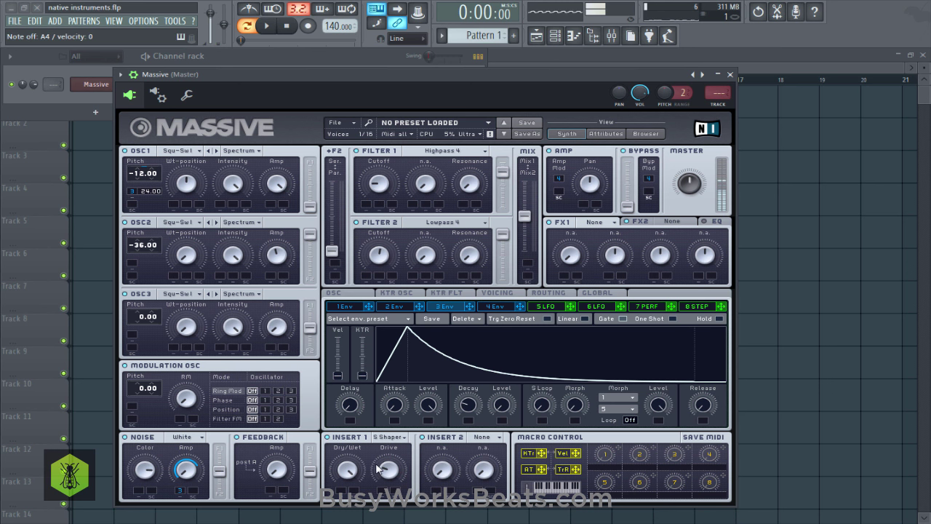
Step: Leave Insert 2 empty and bring up the glide and pitchbend page
left_click(481, 437)
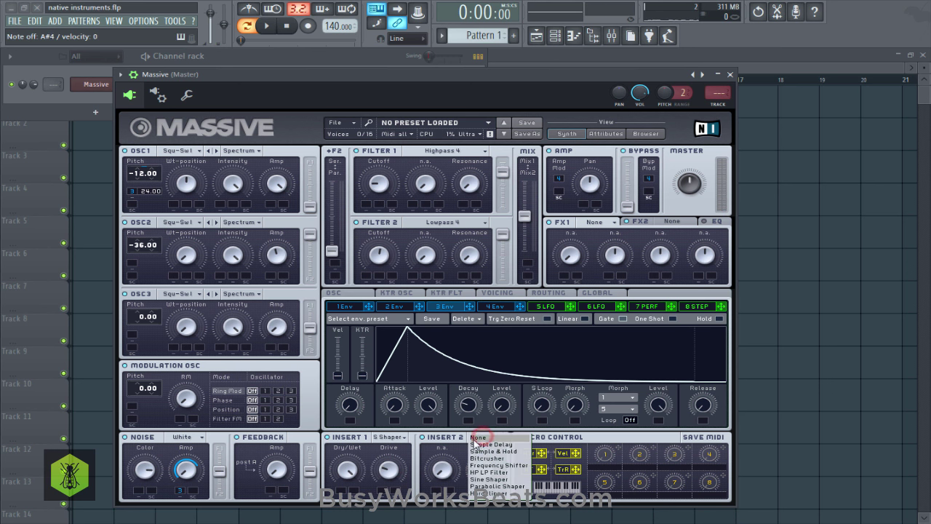
left_click(452, 441)
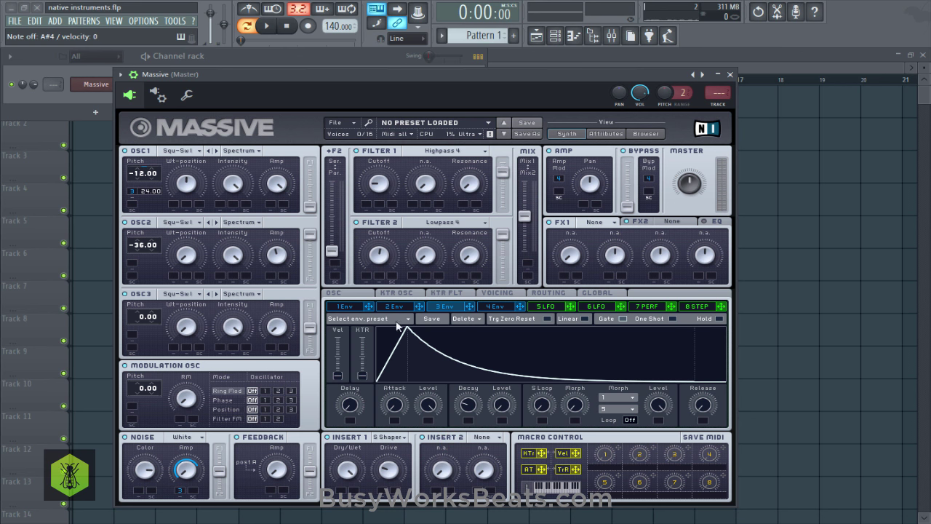
left_click(353, 295)
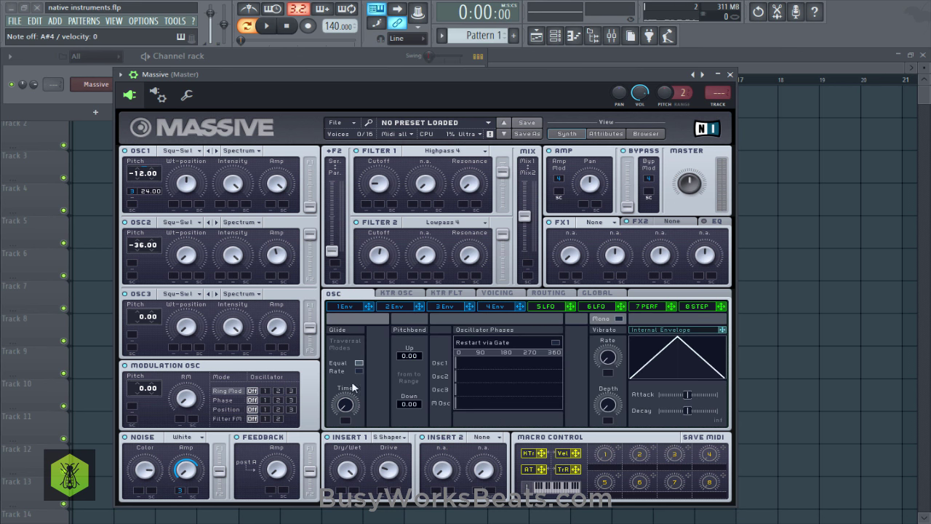
Step: Tick Monophon on the Voicing tab and set the Glide Time knob on the OSC tab
left_click(495, 293)
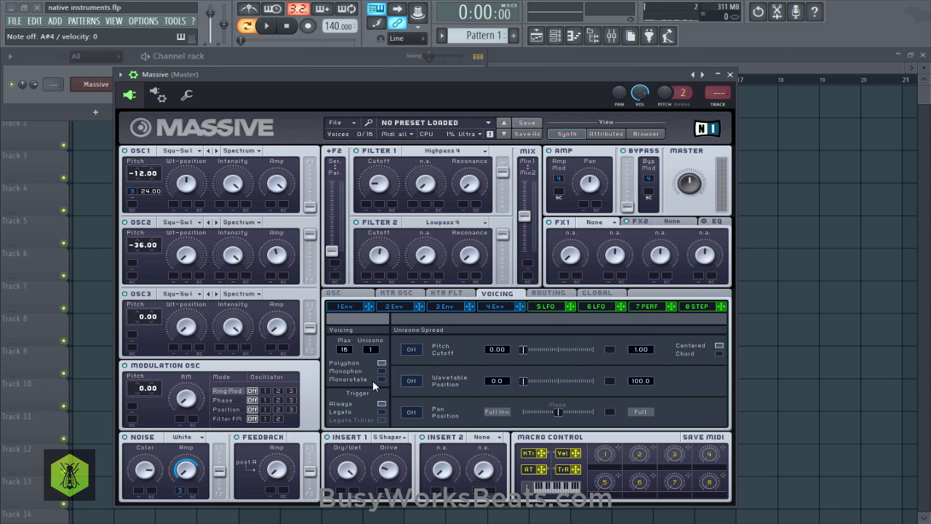
left_click(382, 372)
left_click(356, 293)
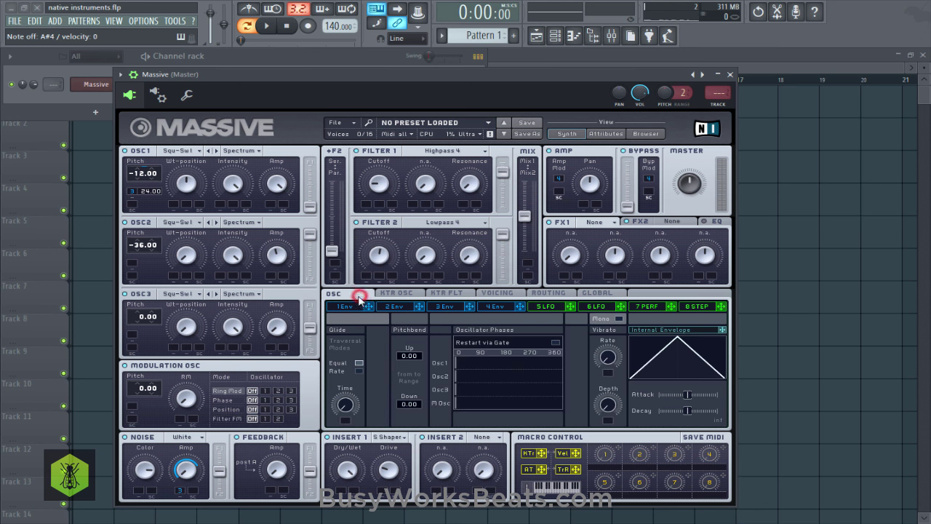
left_click(347, 405)
Step: Go through the keytracking and voicing pages to the Routing page
left_click(400, 292)
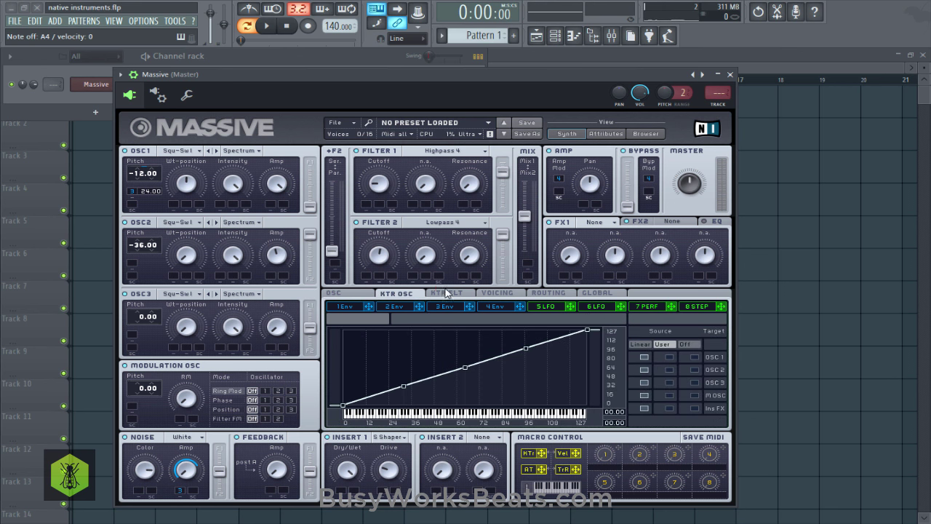
left_click(445, 292)
left_click(480, 293)
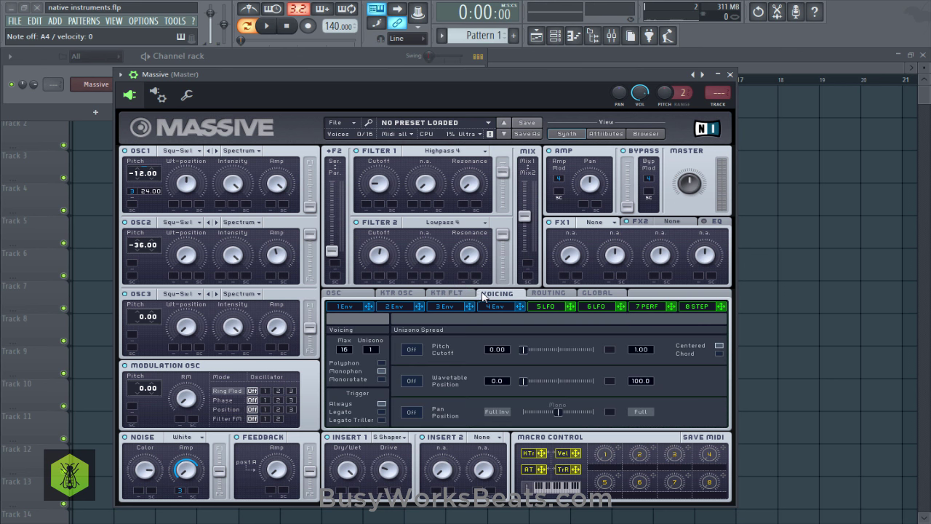
left_click(538, 293)
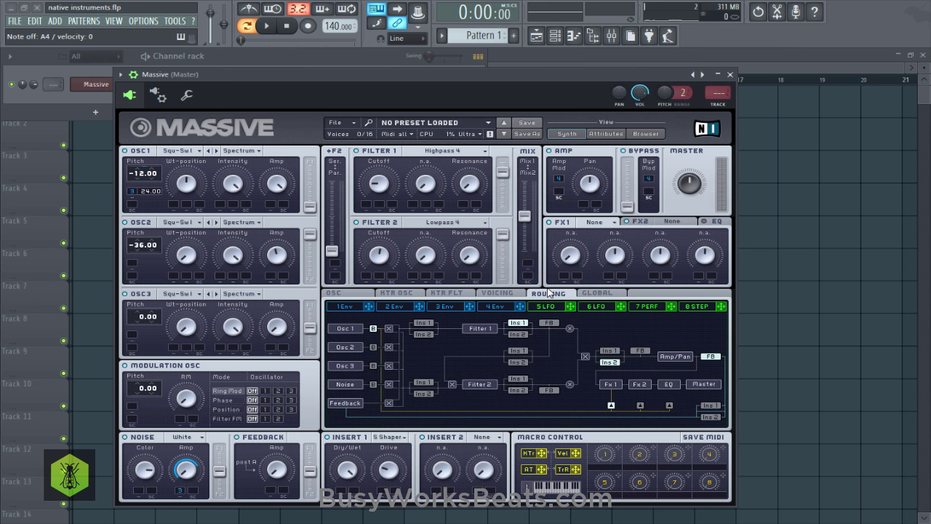
Step: Load Classic Tube into FX1 and turn its Dry/Wet mix fully down
left_click(590, 222)
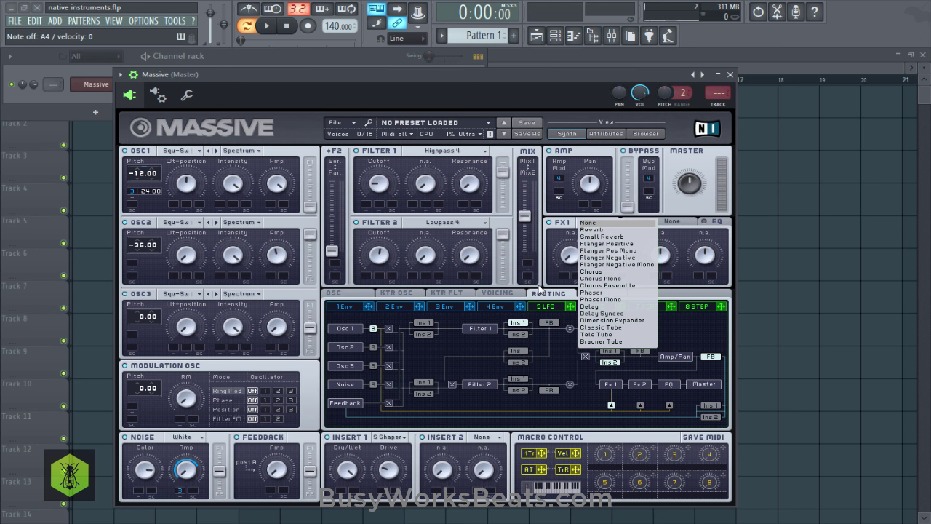
left_click(613, 327)
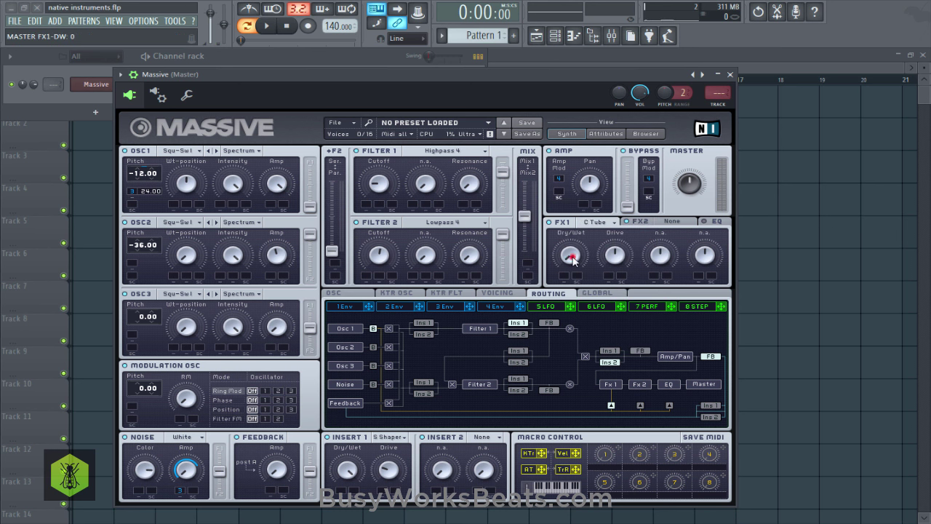
left_click_drag(573, 260, 575, 255)
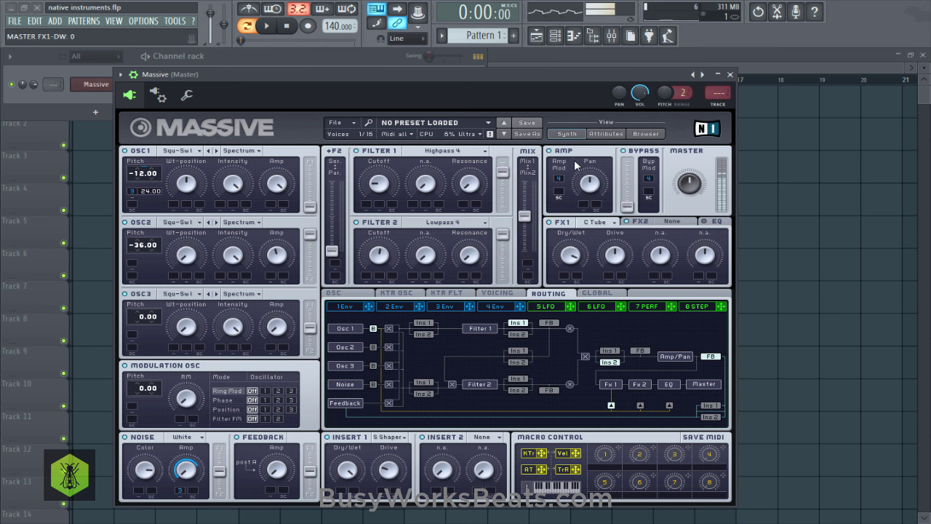
left_click_drag(571, 256, 616, 269)
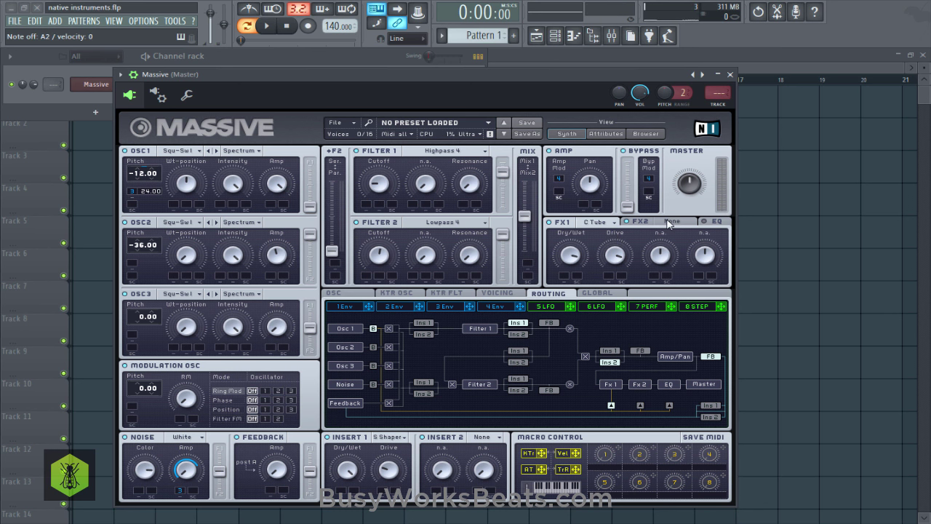
Step: Raise the Classic Tube Dry/Wet mix, then return to the glide and pitchbend page via Global
left_click(568, 256)
left_click_drag(571, 247, 566, 264)
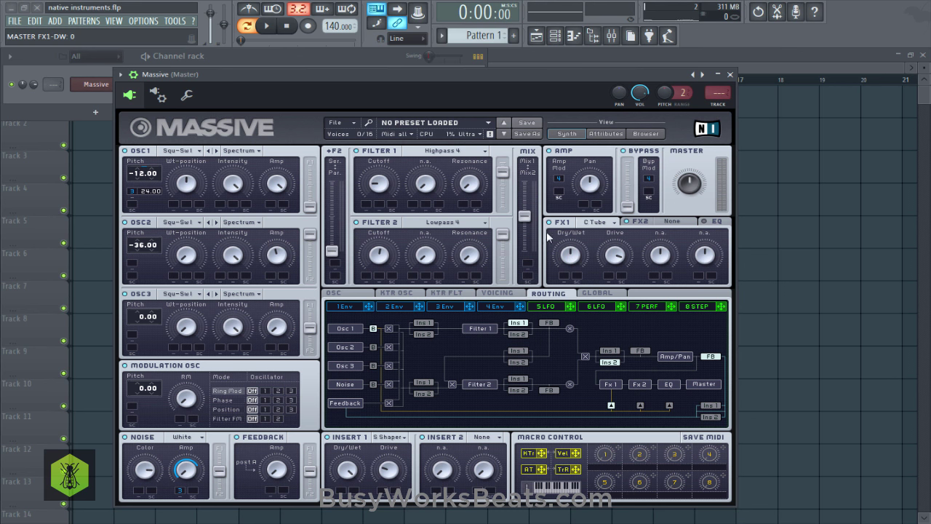
left_click(589, 289)
left_click(362, 295)
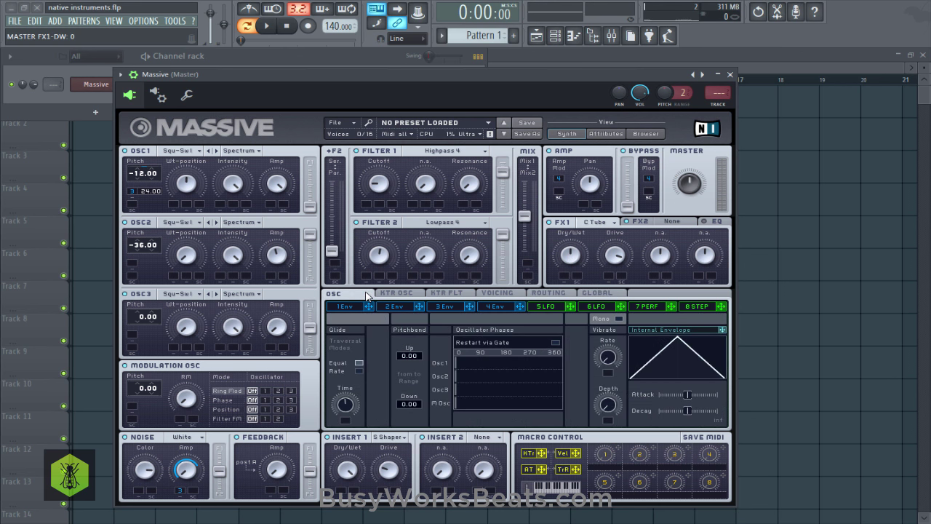